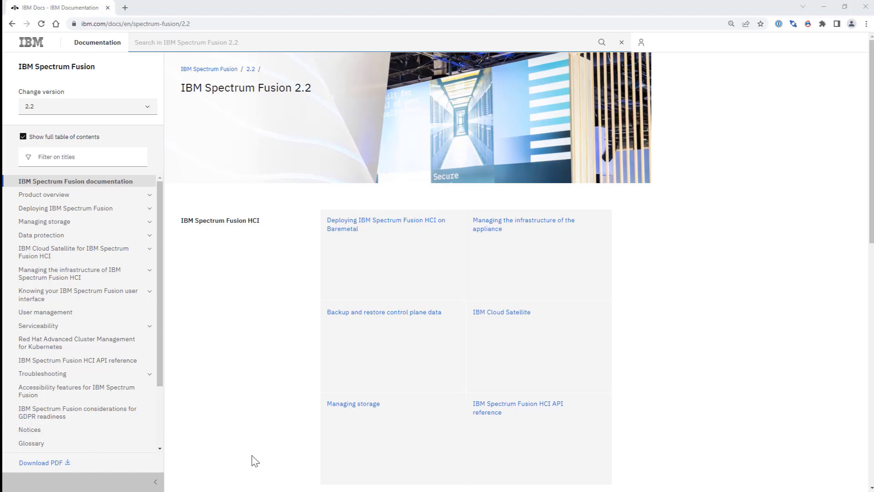
# In the helper node terminal, copy install-config.template/* into install-config/ and create the OpenShift cluster with openshift-install using /home/ocp-ipi/install-config/
pyautogui.scroll(-5, 283, 401)
pyautogui.scroll(-2, 283, 406)
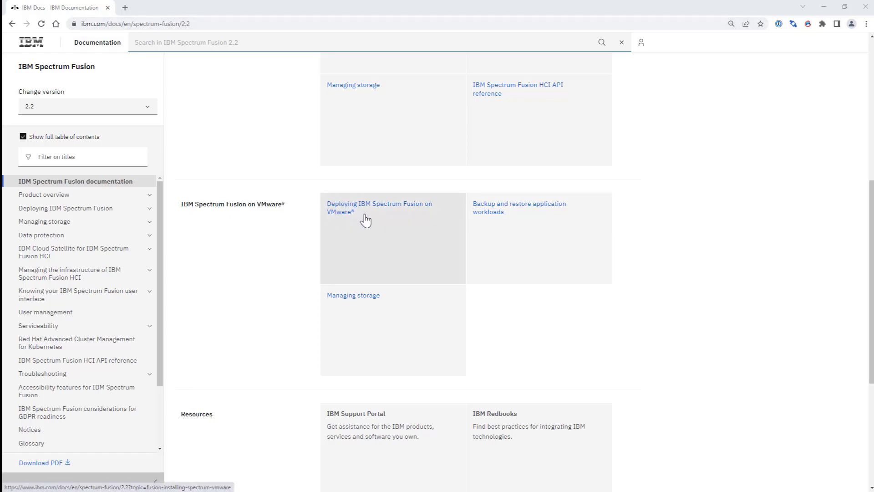
pyautogui.hotkey('alt', 'Tab')
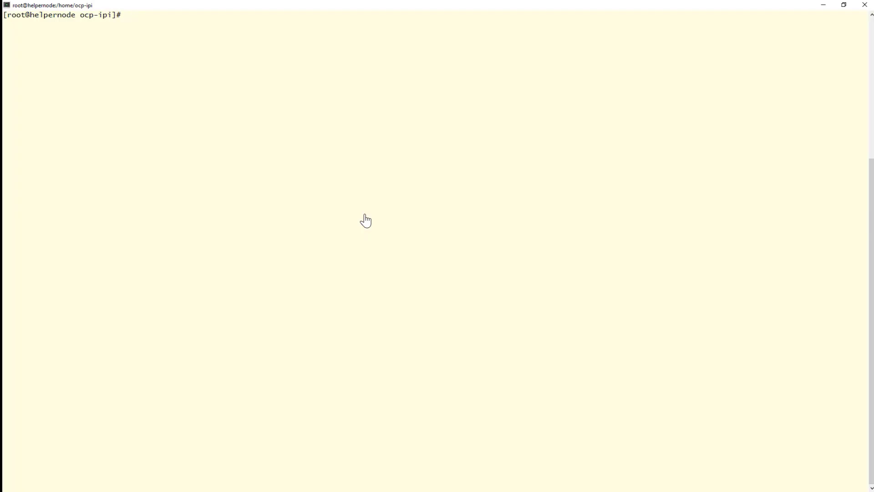
pyautogui.press('Up')
pyautogui.press('Up')
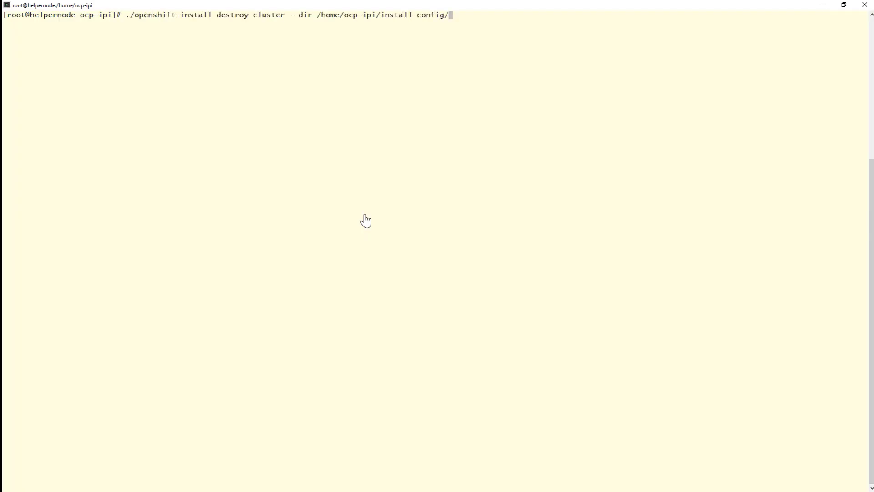
pyautogui.press('Up')
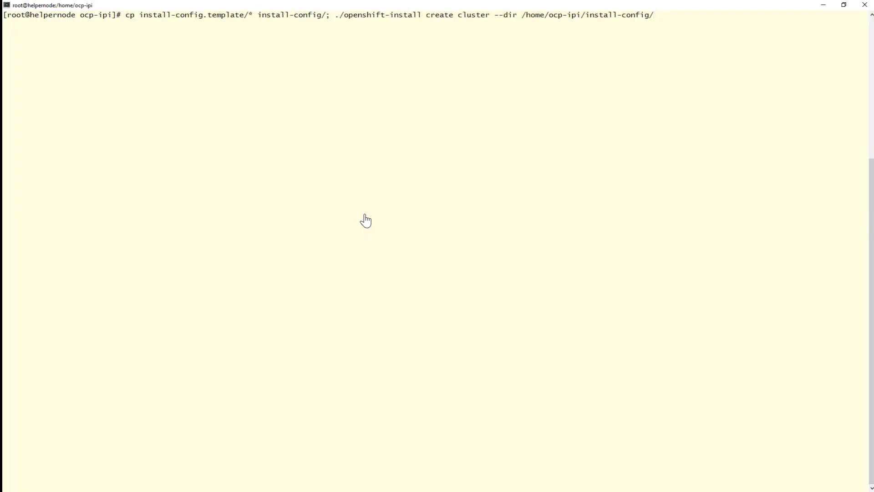
pyautogui.press('Return')
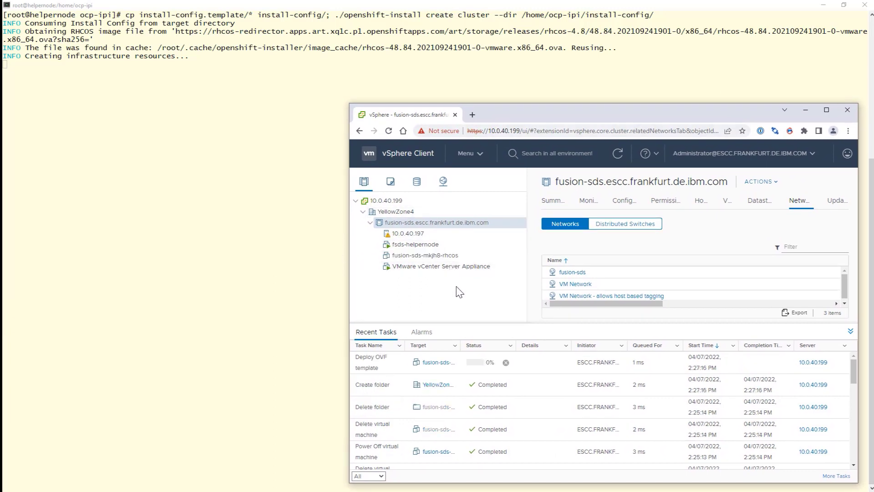
# In vSphere, view the summaries of the fusion-sds rhcos and bootstrap virtual machines
pyautogui.click(441, 258)
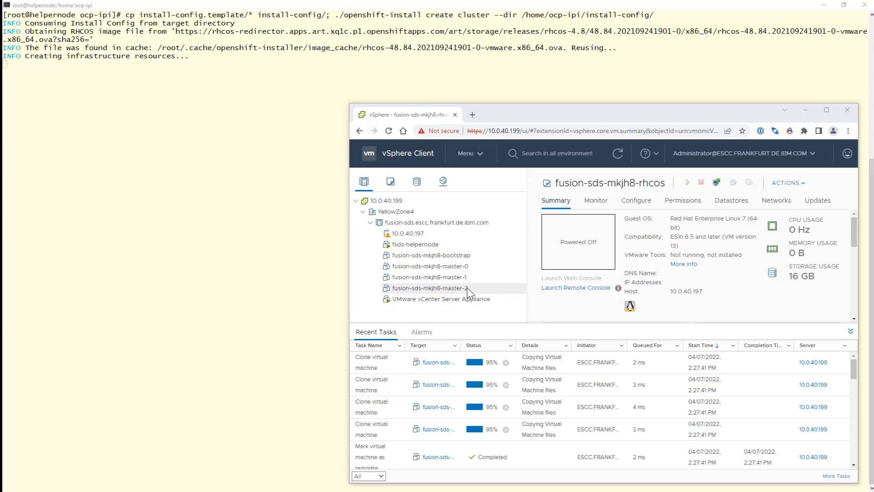
pyautogui.click(458, 256)
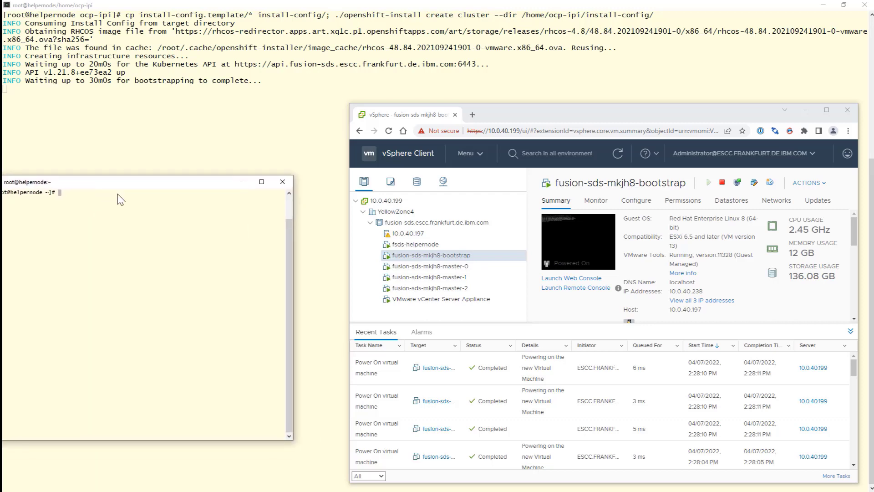
# Clear the second helper node terminal, list the cluster nodes with oc get nodes, and keep watching them during the deployment
pyautogui.write('clear')
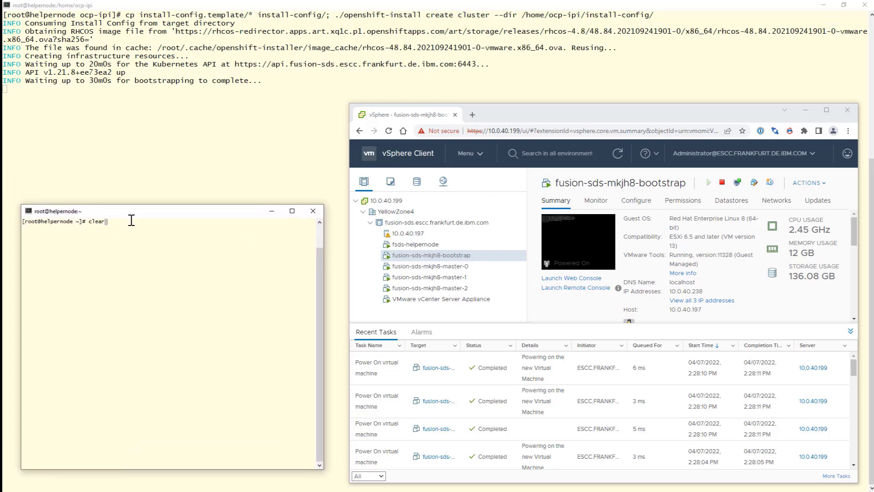
pyautogui.press('Up')
pyautogui.press('Home')
pyautogui.press('Delete')
pyautogui.press('Delete')
pyautogui.press('Delete')
pyautogui.press('Delete')
pyautogui.press('Delete')
pyautogui.press('Delete')
pyautogui.press('Return')
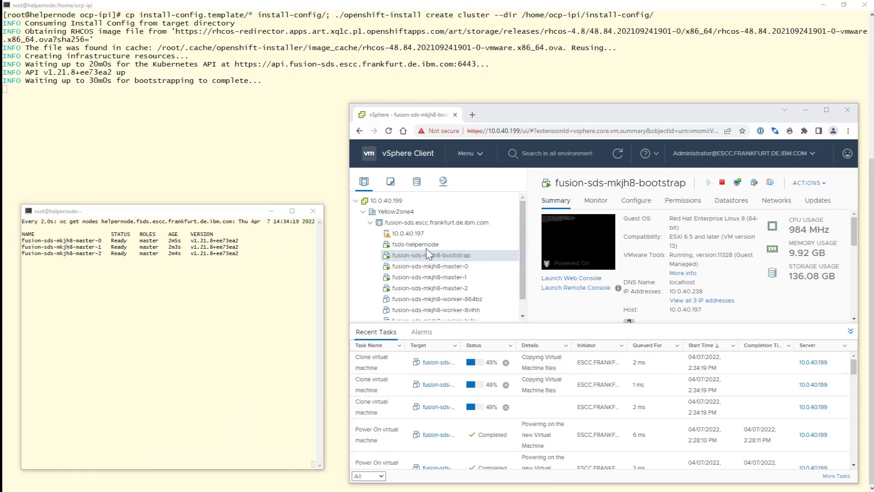
pyautogui.scroll(-1, 428, 254)
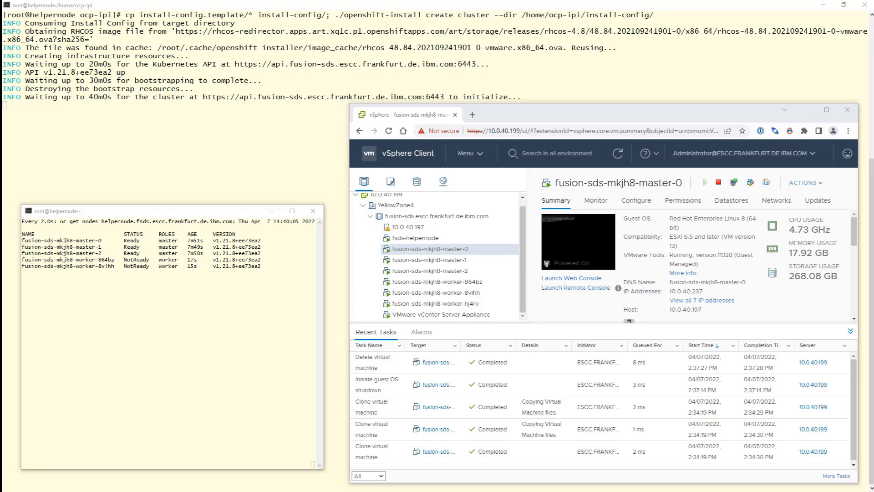
# Stop watching the nodes and check the cluster's installation status with oc get clusterversion
pyautogui.click(244, 355)
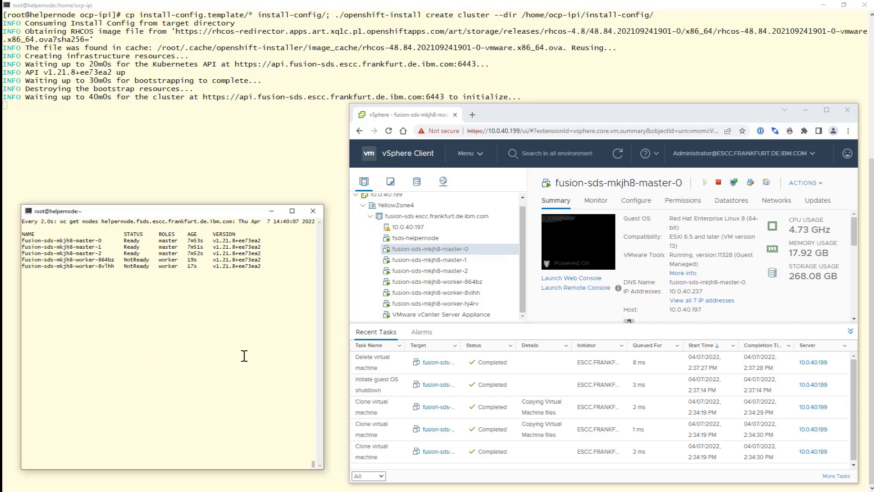
pyautogui.hotkey('ctrl', 'c')
pyautogui.write('oc')
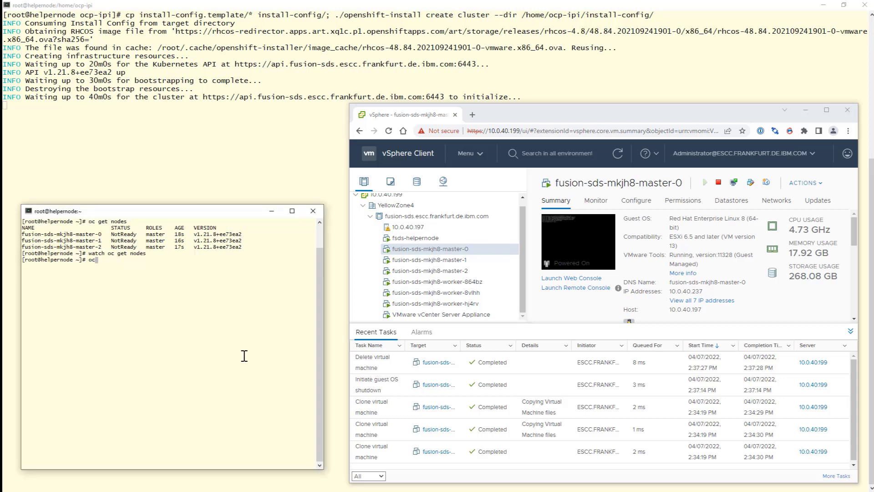
pyautogui.write(' get clusterversino')
pyautogui.press('Return')
pyautogui.press('Up')
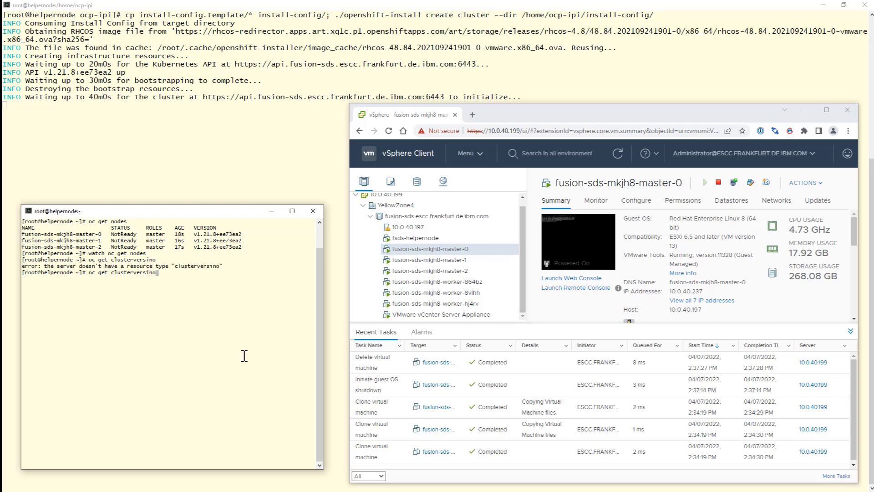
pyautogui.press('BackSpace')
pyautogui.press('BackSpace')
pyautogui.press('BackSpace')
pyautogui.write('ion')
pyautogui.press('Return')
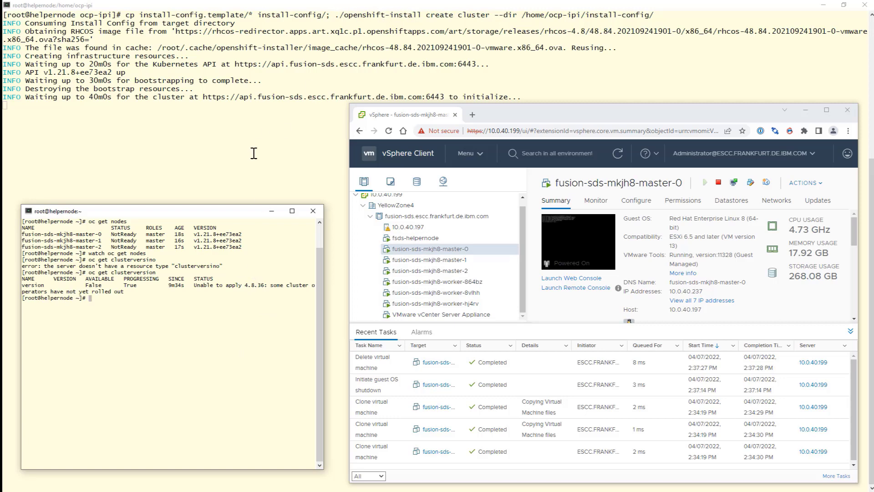
pyautogui.press('Up')
pyautogui.press('Up')
pyautogui.press('Return')
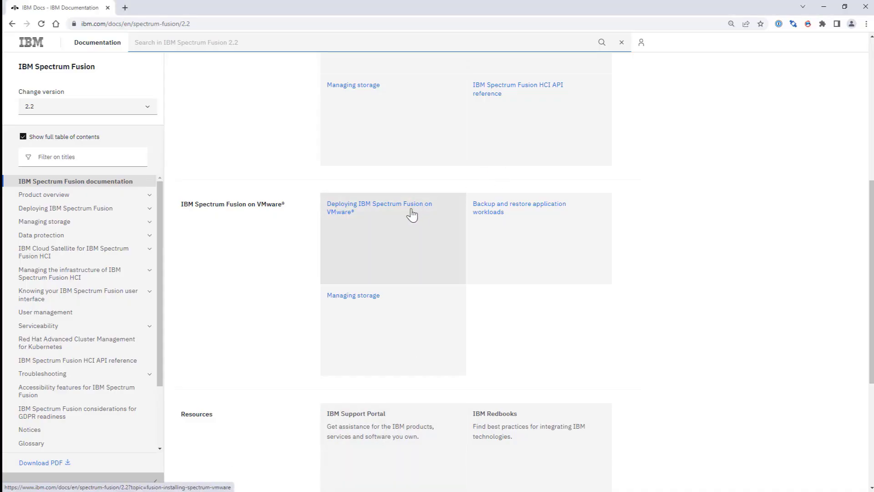
# In the IBM documentation, follow the VMware prerequisites for obtaining an entitlement key to the container software library, and copy the key
pyautogui.click(385, 220)
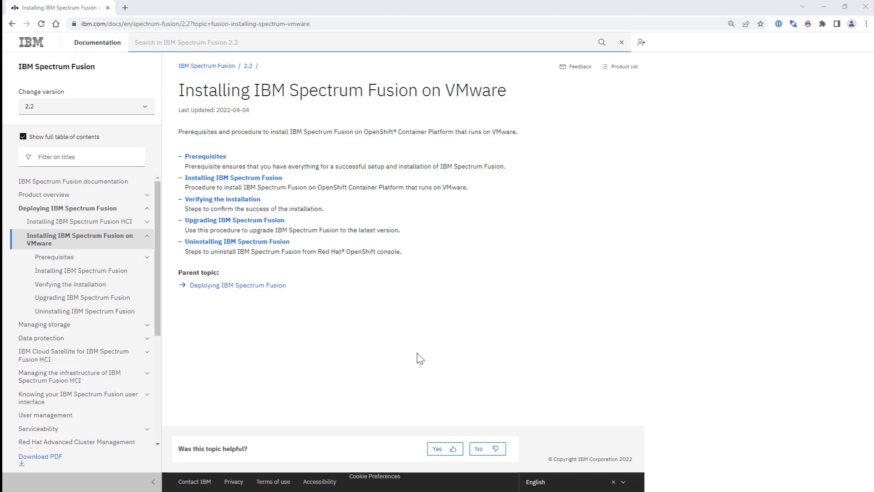
pyautogui.click(206, 158)
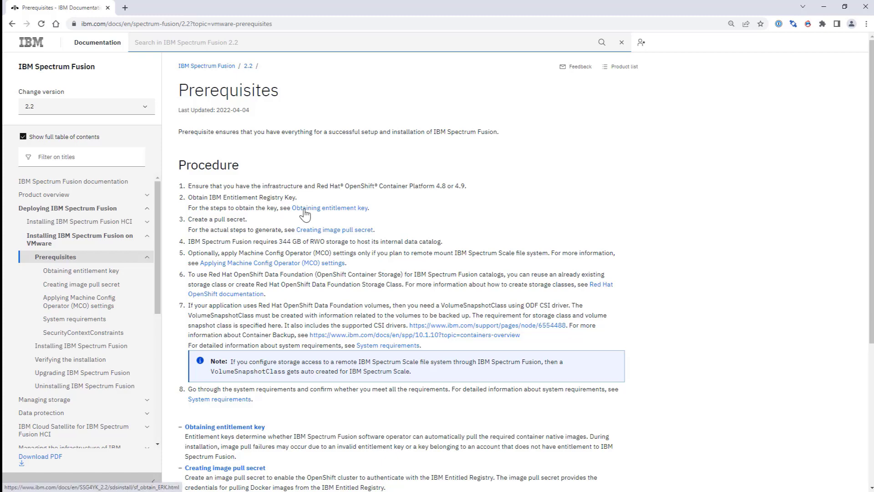
pyautogui.middleClick(304, 210)
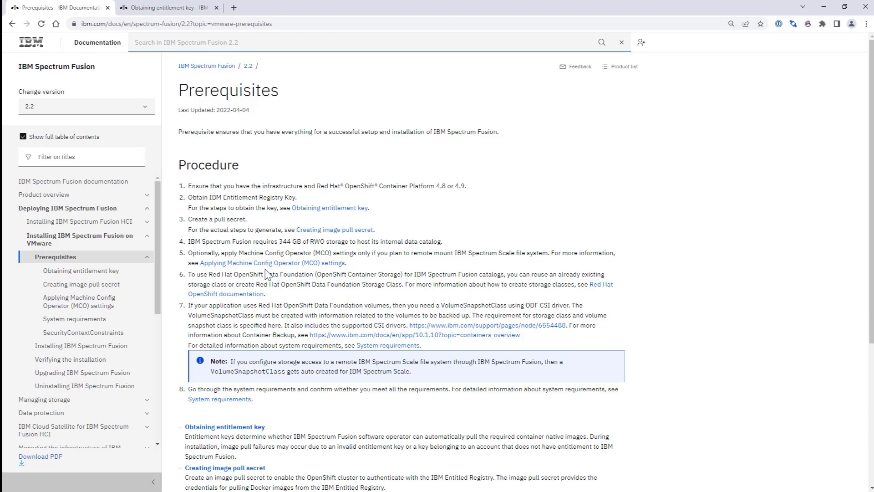
pyautogui.hotkey('ctrl', 'Tab')
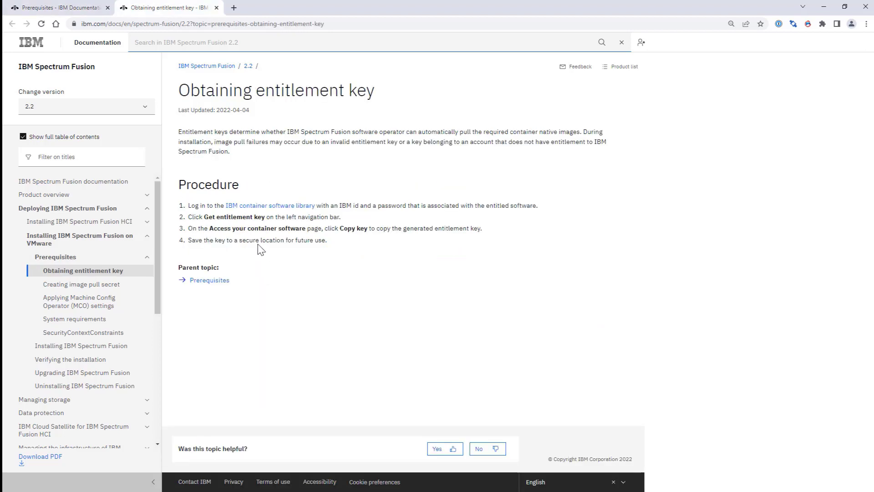
pyautogui.click(263, 205)
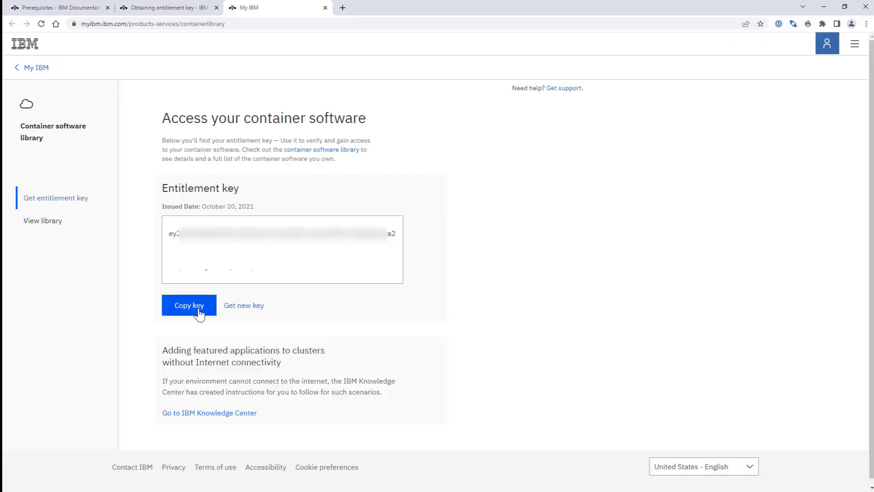
pyautogui.click(198, 312)
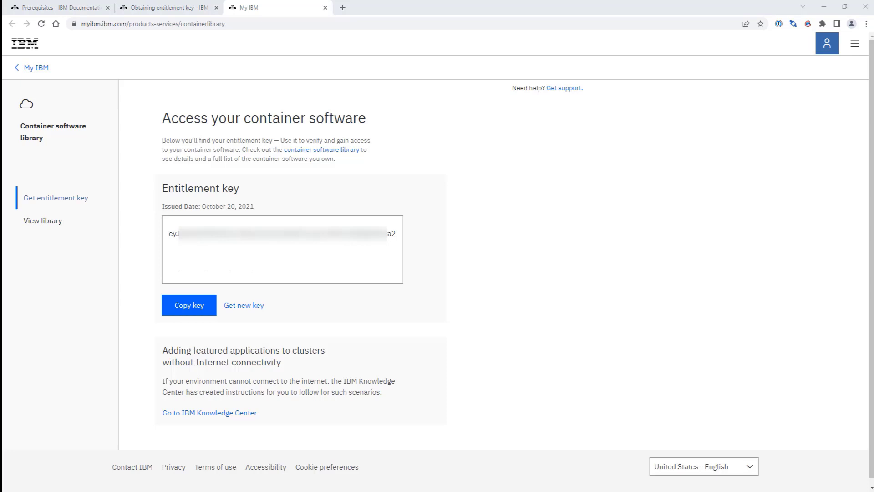
# Log in to the Red Hat OpenShift console in a new browser tab as kubeadmin with the account password
pyautogui.click(343, 8)
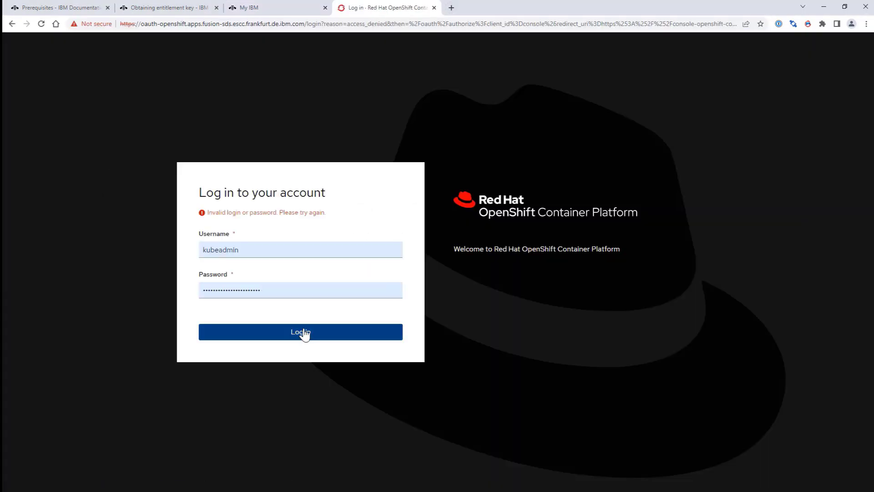
pyautogui.click(302, 332)
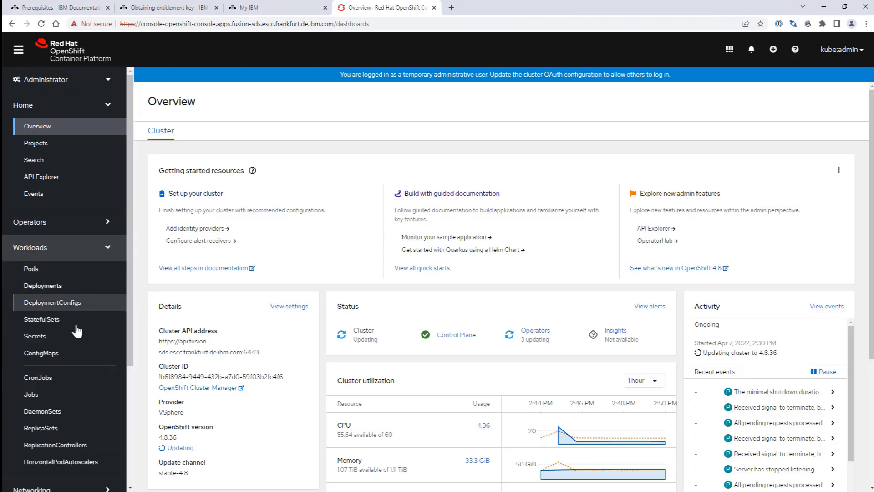
# Find pull-secret among the secrets of all projects and open it for editing
pyautogui.click(50, 338)
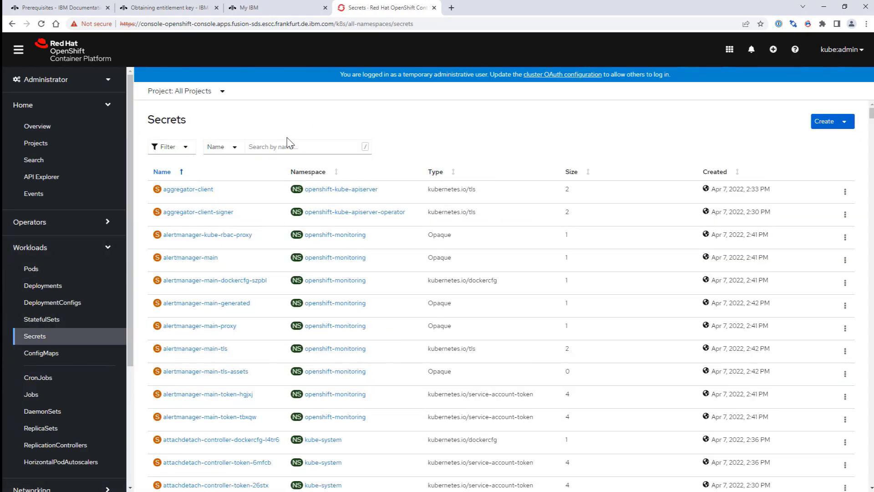
pyautogui.click(290, 147)
pyautogui.write('pull-secret')
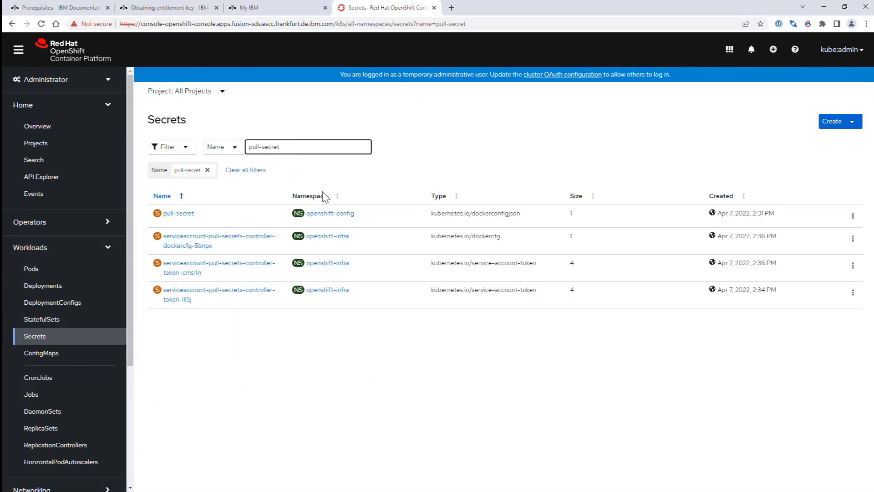
pyautogui.click(178, 214)
pyautogui.click(828, 132)
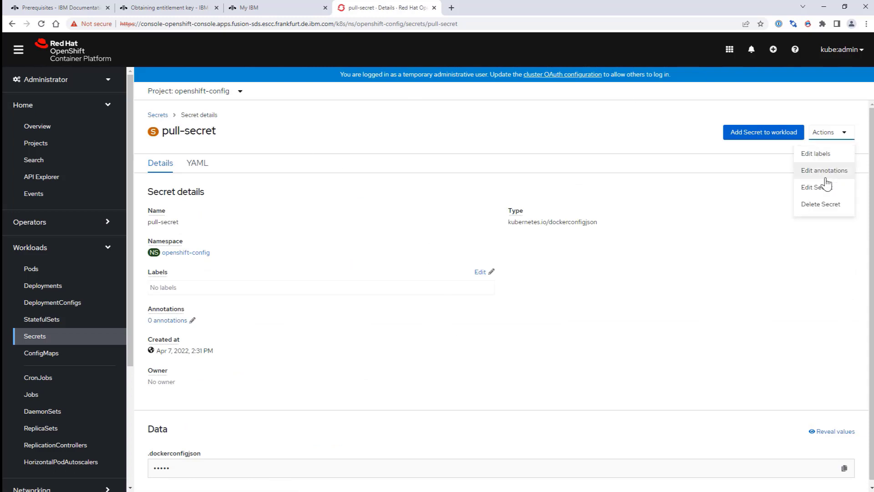
pyautogui.click(813, 189)
# Add another blank set of registry credentials after the registry.redhat.io entry in pull-secret
pyautogui.scroll(-1, 495, 248)
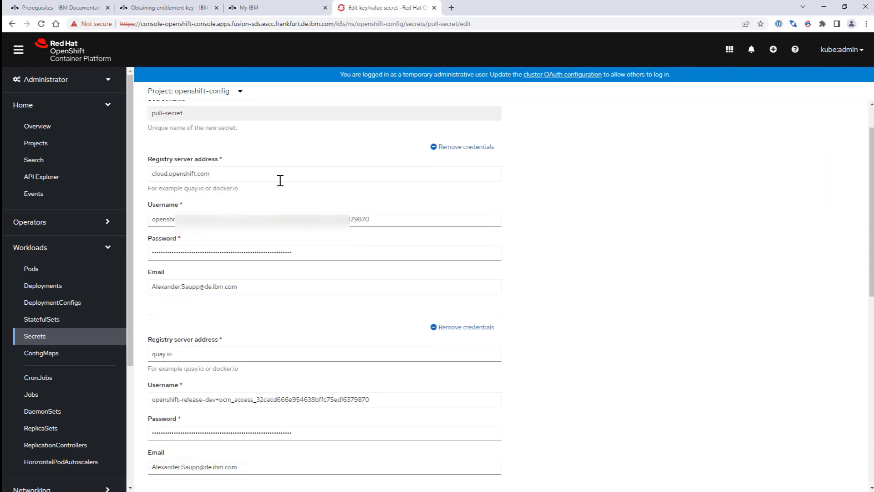
pyautogui.click(229, 177)
pyautogui.scroll(-5, 182, 319)
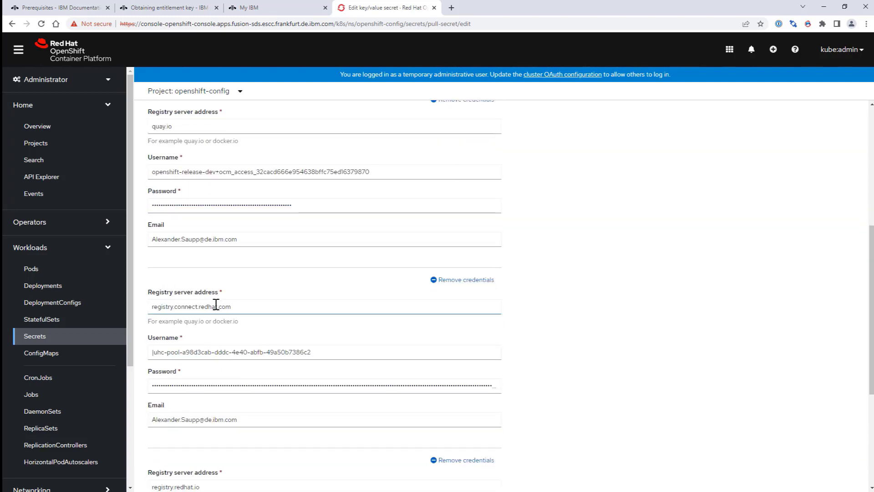
pyautogui.scroll(-5, 219, 319)
pyautogui.click(182, 430)
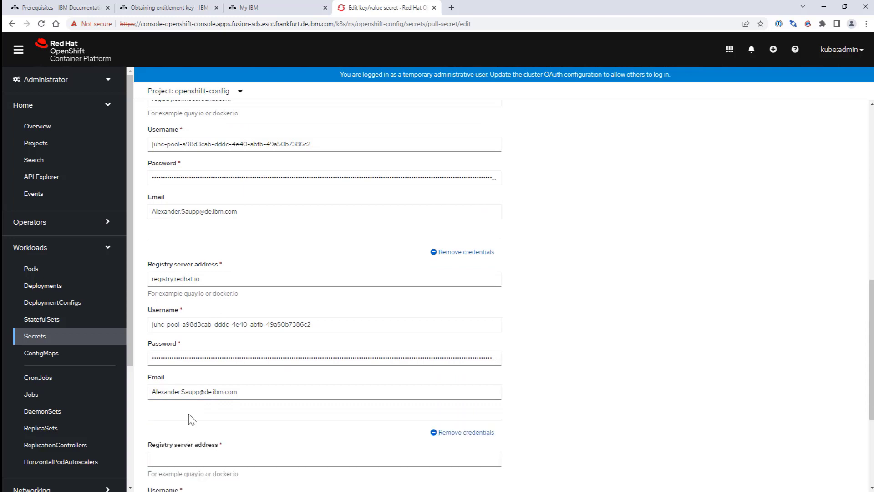
pyautogui.scroll(-4, 189, 401)
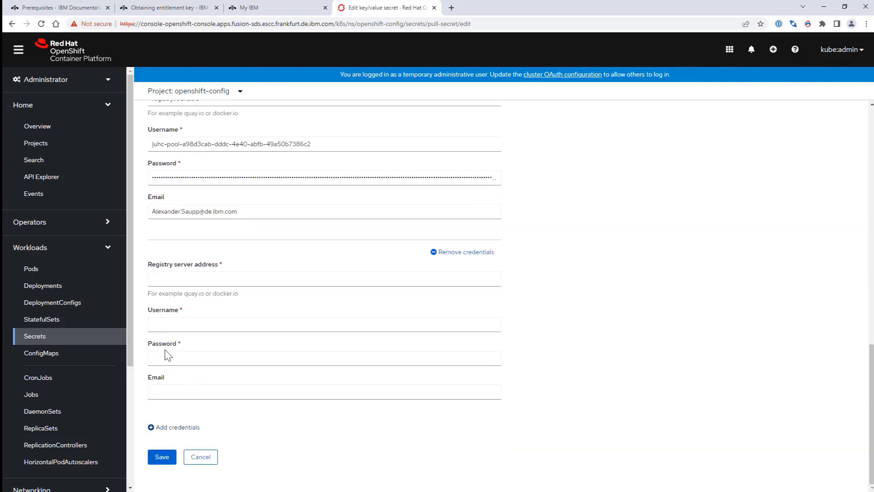
# Paste the copied entitlement key into the password field of the new credentials and leave their email field empty
pyautogui.click(170, 387)
pyautogui.hotkey('ctrl', 'v')
pyautogui.click(181, 360)
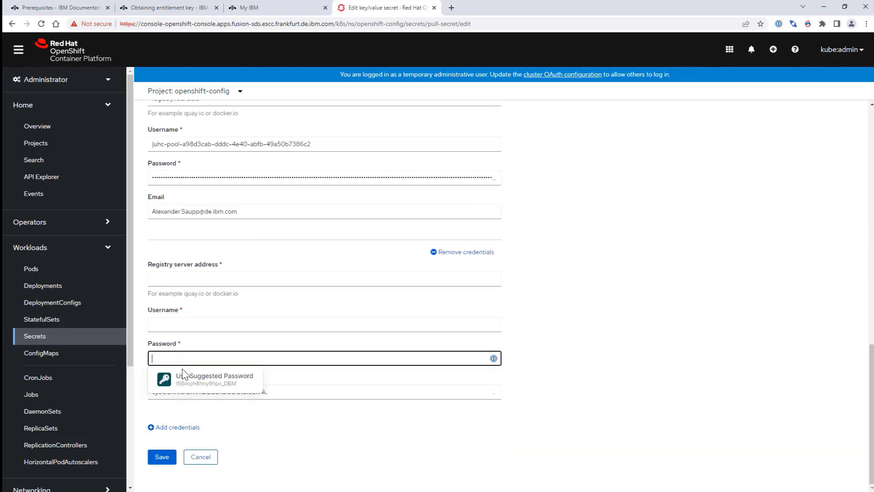
pyautogui.press('Tab')
pyautogui.hotkey('shift', 'Tab')
pyautogui.hotkey('ctrl', 'v')
pyautogui.press('Tab')
pyautogui.press('BackSpace')
# Set the new credentials' username to cp and registry server address to cp.icr.io, and save the pull secret
pyautogui.hotkey('shift', 'Tab')
pyautogui.hotkey('shift', 'Tab')
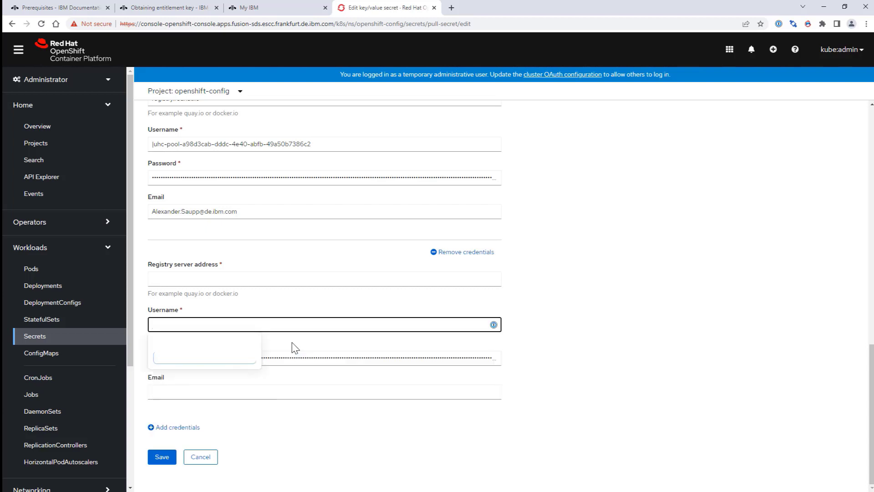
pyautogui.write('cp')
pyautogui.hotkey('shift', 'Tab')
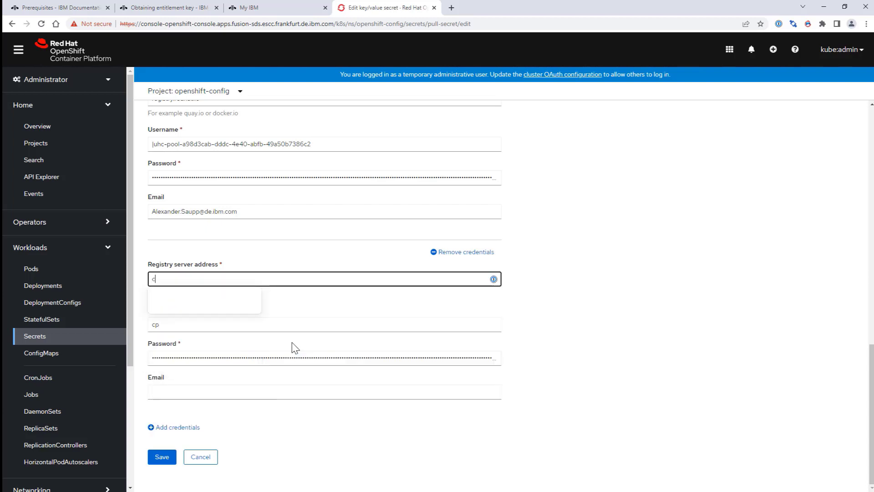
pyautogui.write('cp.icr.io')
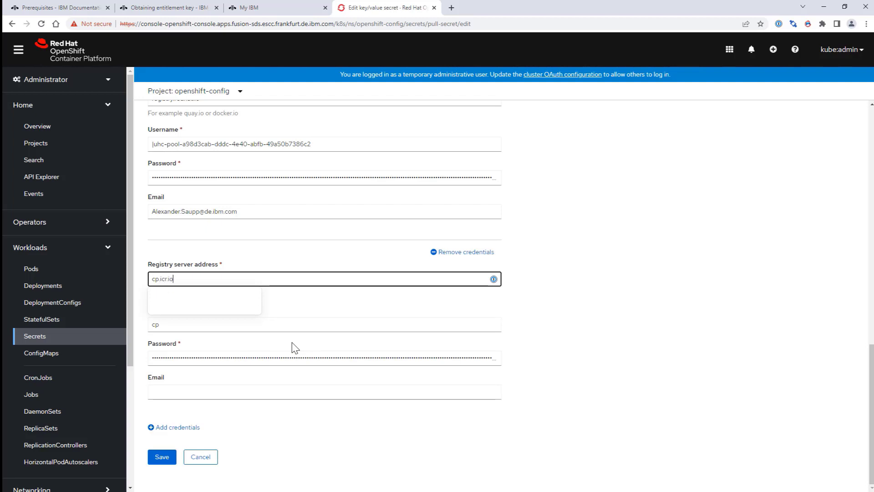
pyautogui.press('Tab')
pyautogui.click(161, 456)
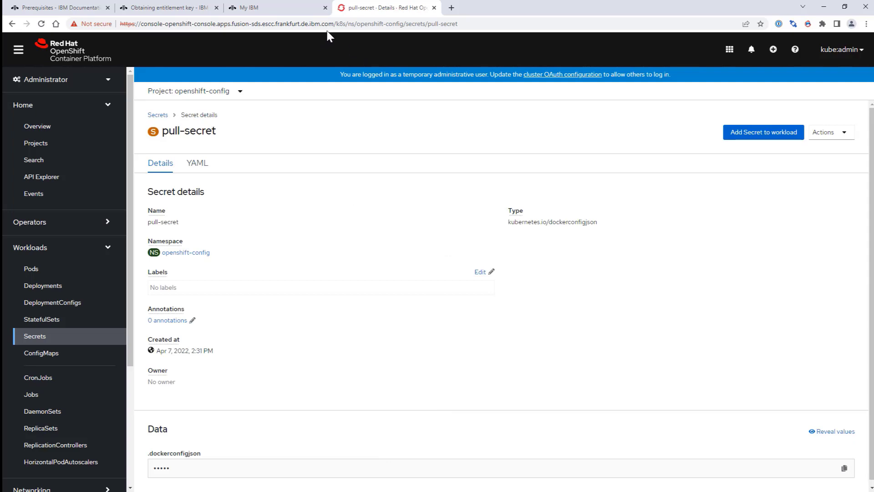
# Return the OpenShift console to the cluster Overview page and close the My IBM page
pyautogui.click(58, 128)
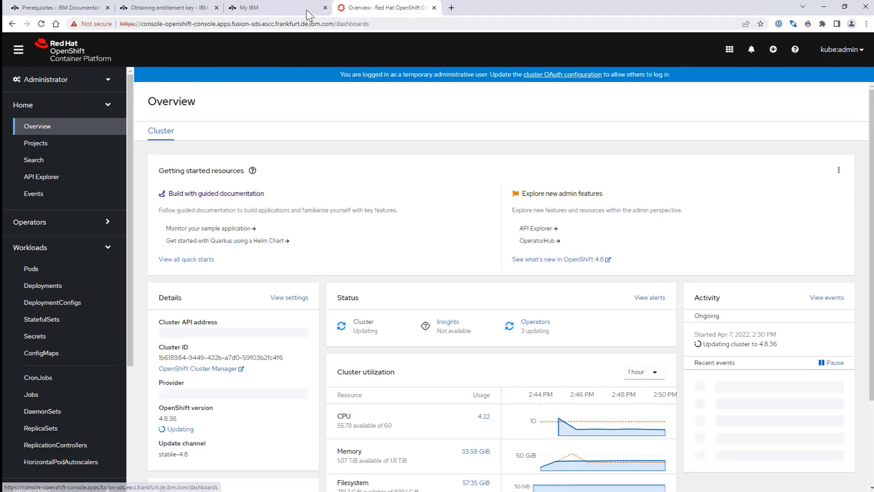
pyautogui.click(301, 9)
pyautogui.hotkey('ctrl', 'w')
# Go back to the IBM Spectrum Fusion prerequisites and open the topic Applying Machine Config Operator (MCO) settings
pyautogui.click(182, 9)
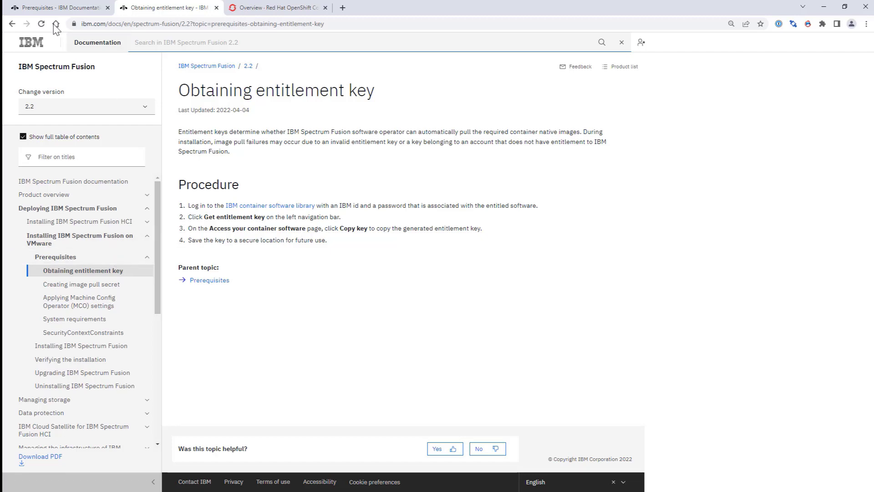
pyautogui.click(13, 24)
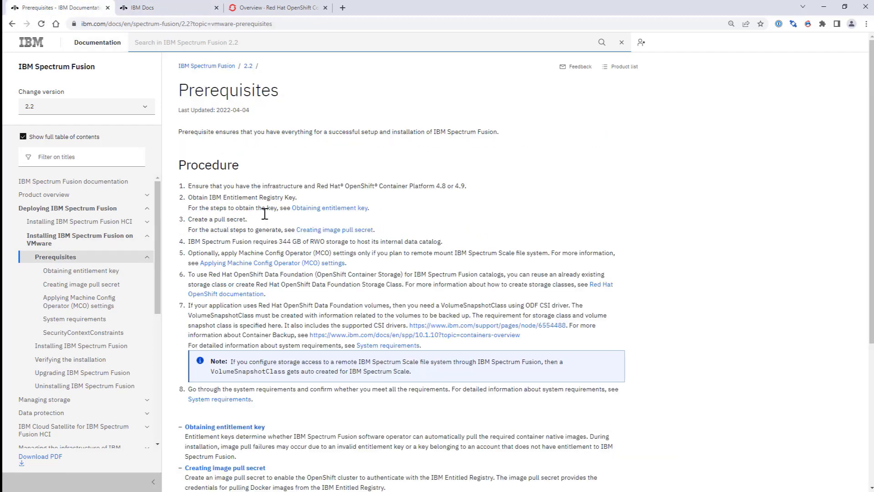
pyautogui.click(279, 265)
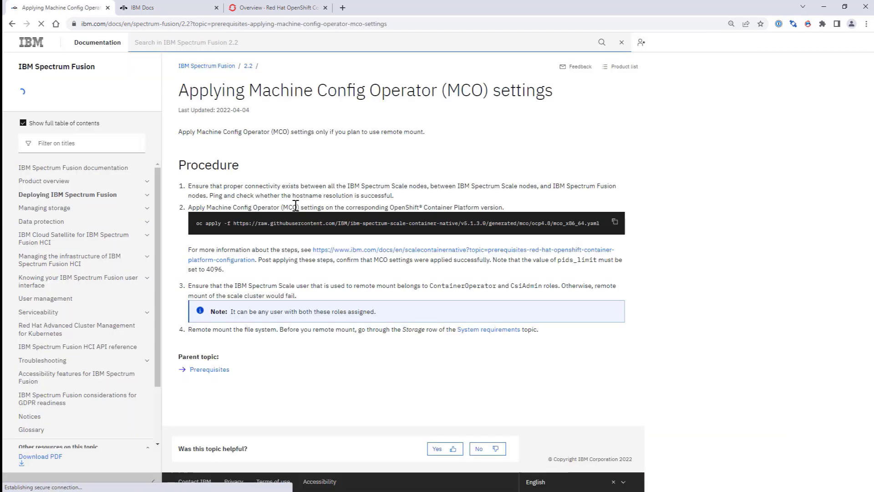
# Copy the documented oc apply command for ocp4.8/mco_x86_64.yaml, switch to the helpernode terminal, stop the node watch and run the command there
pyautogui.moveTo(223, 228); pyautogui.dragTo(603, 221)
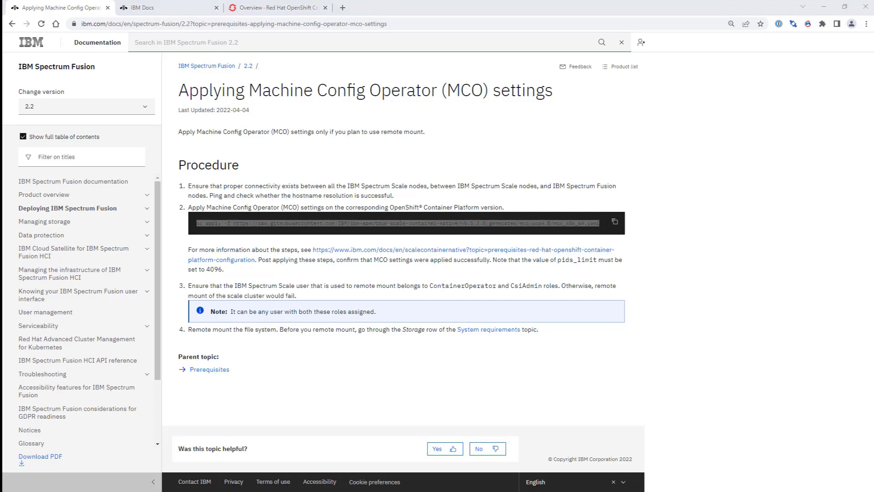
pyautogui.hotkey('alt', 'Tab')
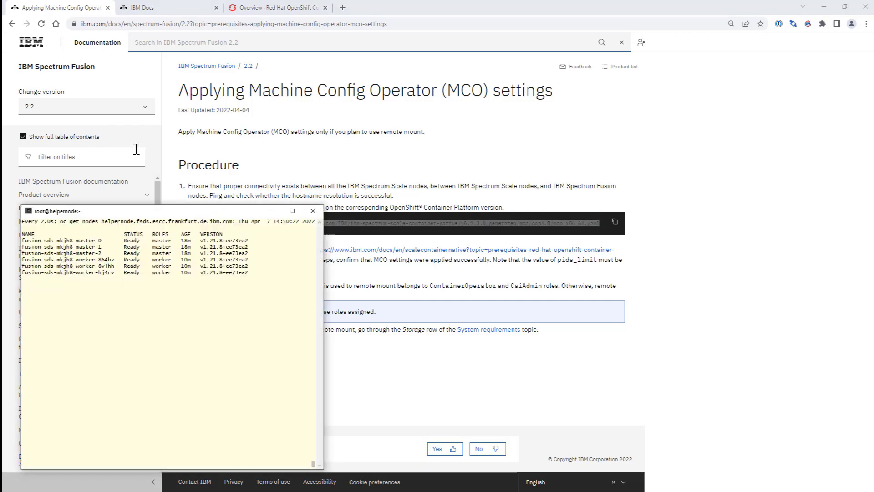
pyautogui.hotkey('ctrl', 'c')
pyautogui.rightClick(189, 326)
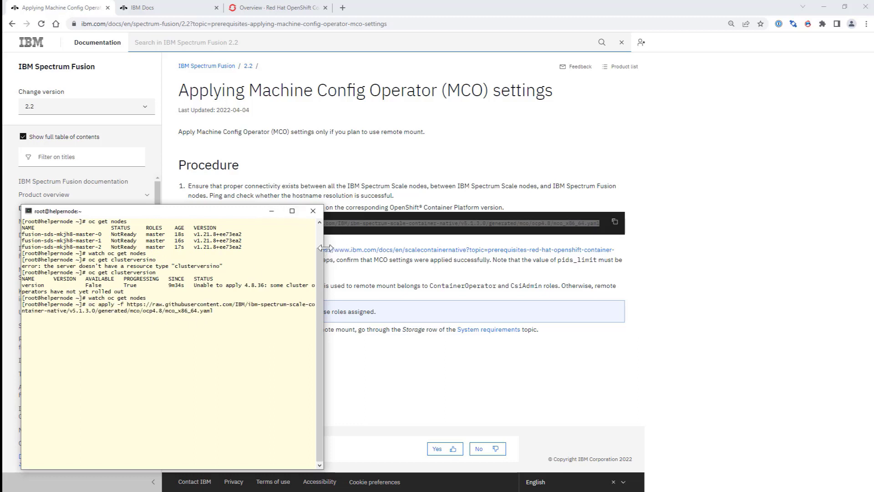
# Widen the terminal and check the machine config pools with oc get machineconfigpool, repeating it to follow the worker pool's update
pyautogui.moveTo(324, 254); pyautogui.dragTo(629, 255)
pyautogui.write('oc get ')
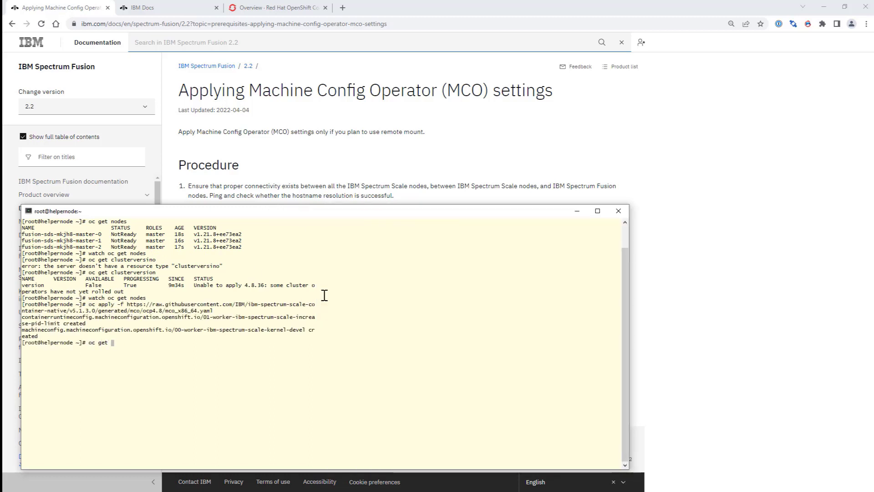
pyautogui.write('machineconfigpool')
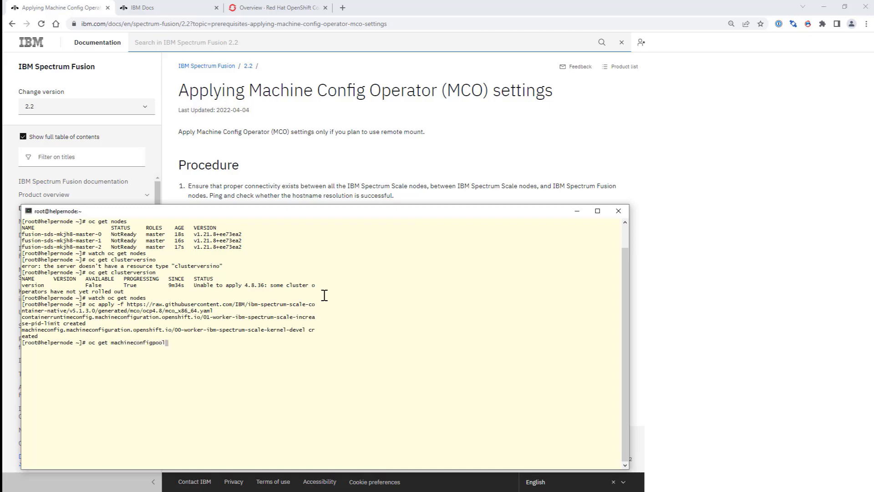
pyautogui.press('Return')
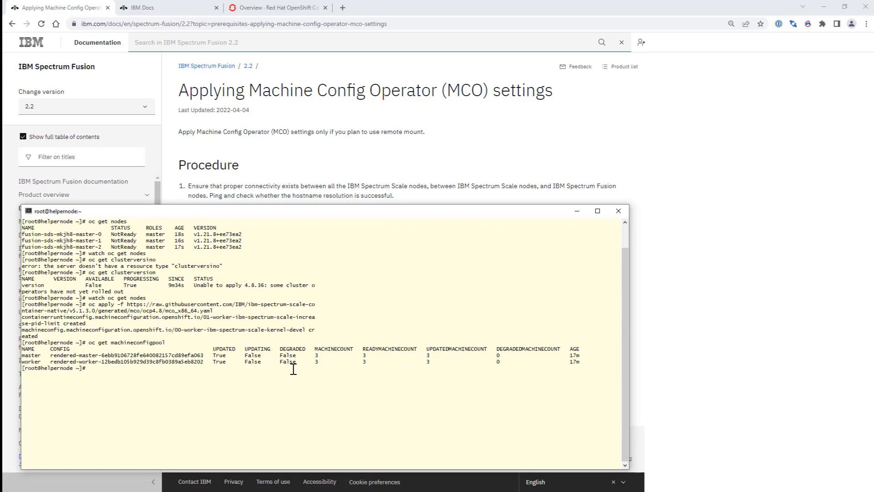
pyautogui.press('Up')
pyautogui.press('Return')
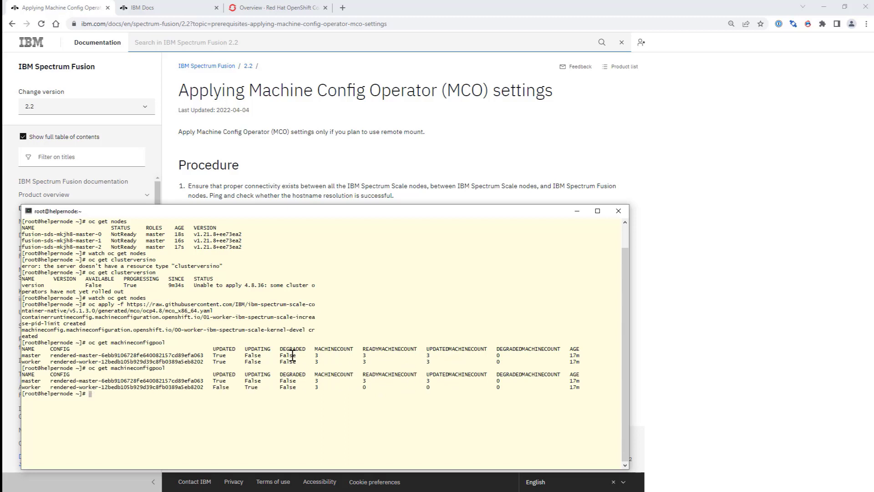
pyautogui.moveTo(245, 386); pyautogui.dragTo(264, 387)
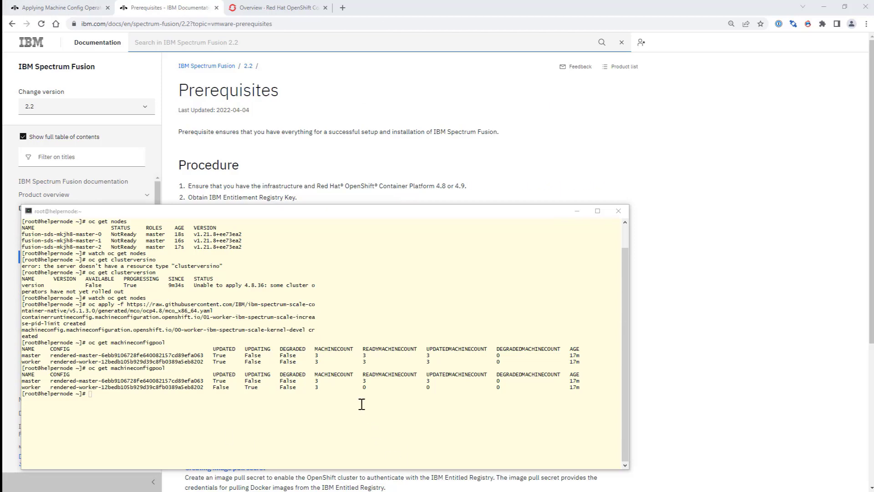
pyautogui.click(361, 404)
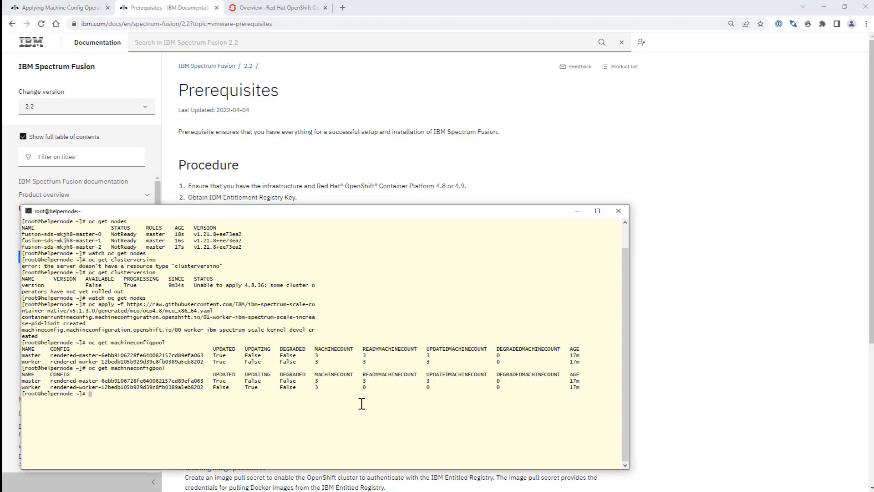
pyautogui.press('Up')
pyautogui.press('Return')
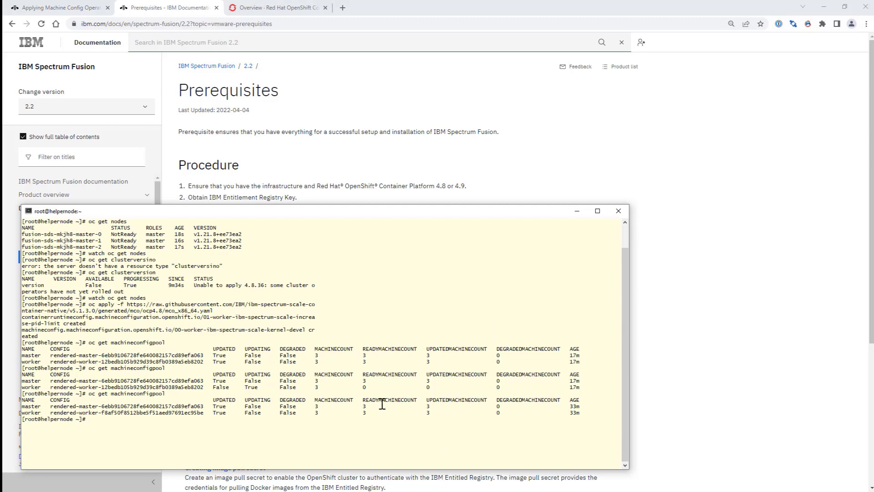
# Return to the documentation in the browser and open the Installing IBM Spectrum Fusion topic from the VMware installation section
pyautogui.click(454, 157)
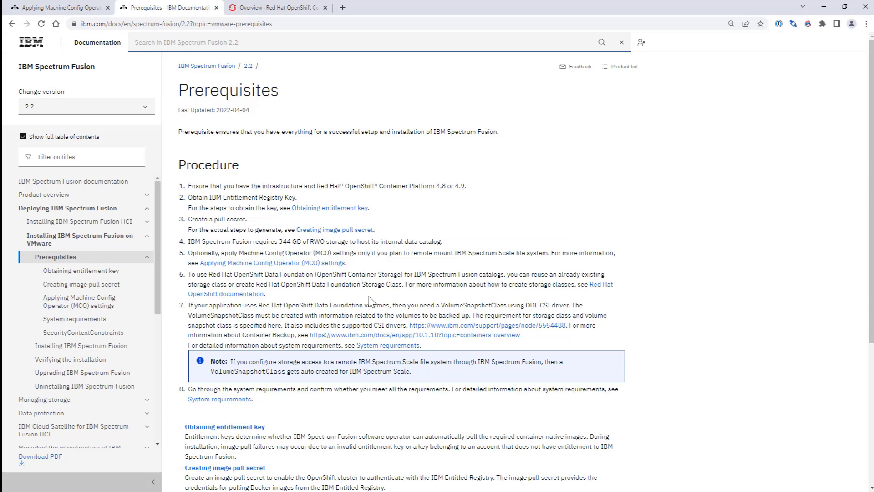
pyautogui.scroll(-1, 369, 300)
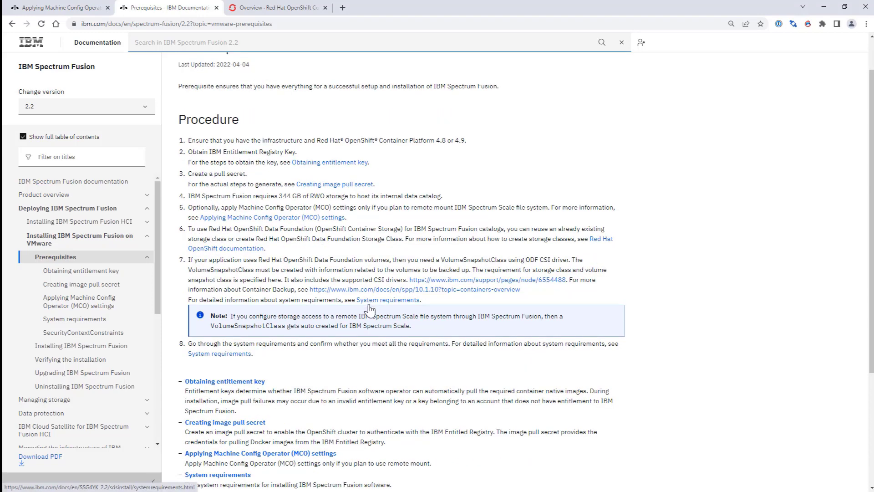
pyautogui.scroll(-1, 314, 358)
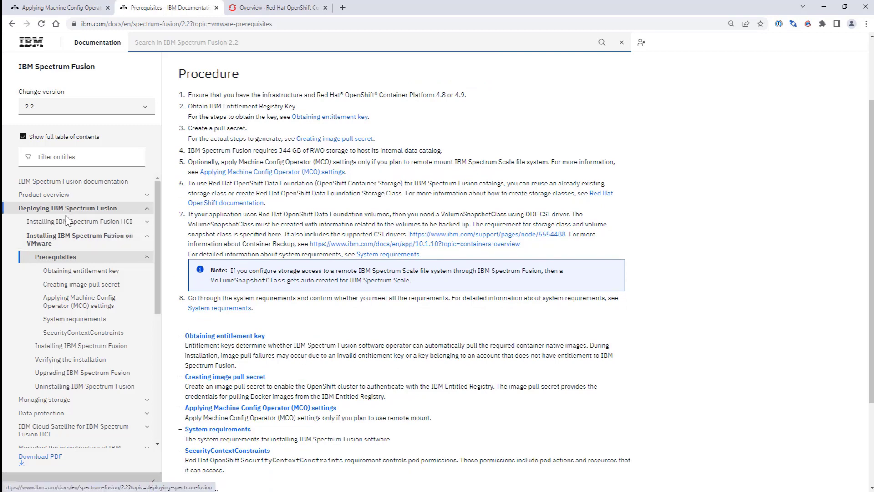
pyautogui.click(70, 243)
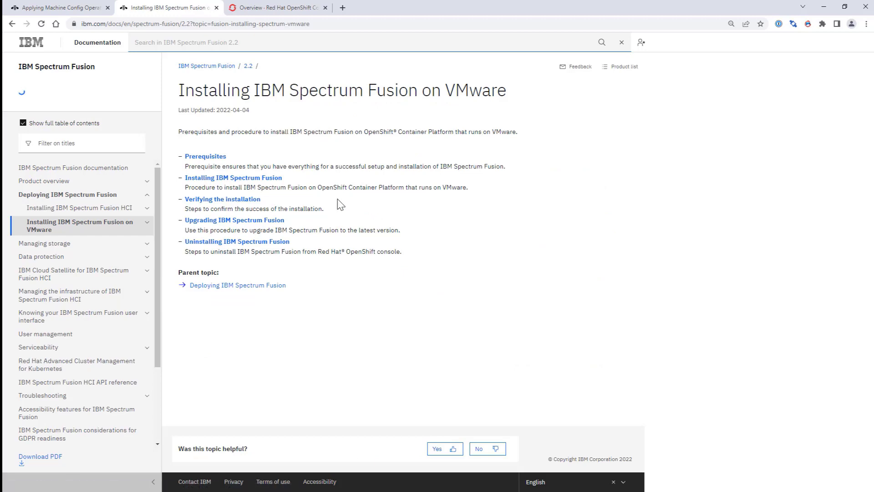
pyautogui.click(257, 182)
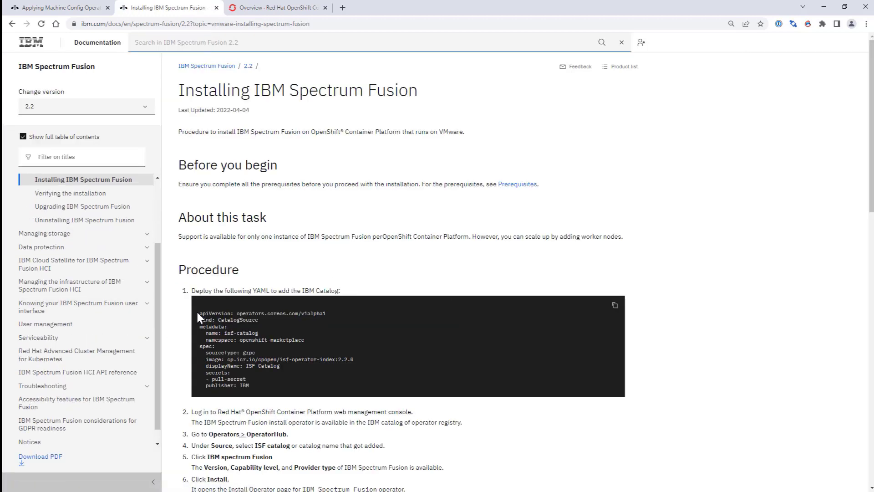
# Copy the isf-catalog CatalogSource YAML into a new file /tmp/catalog.yaml with vi in the cleared terminal, and apply it with oc apply -f
pyautogui.scroll(-1, 227, 302)
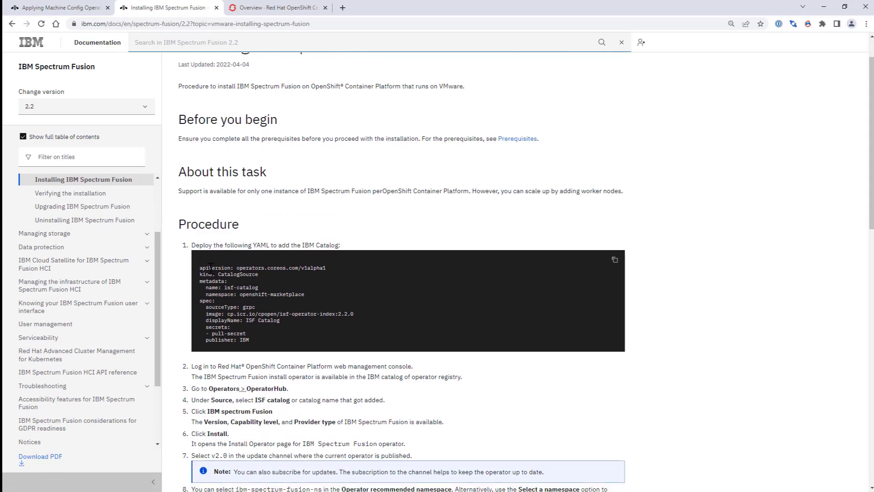
pyautogui.moveTo(200, 267); pyautogui.dragTo(251, 342)
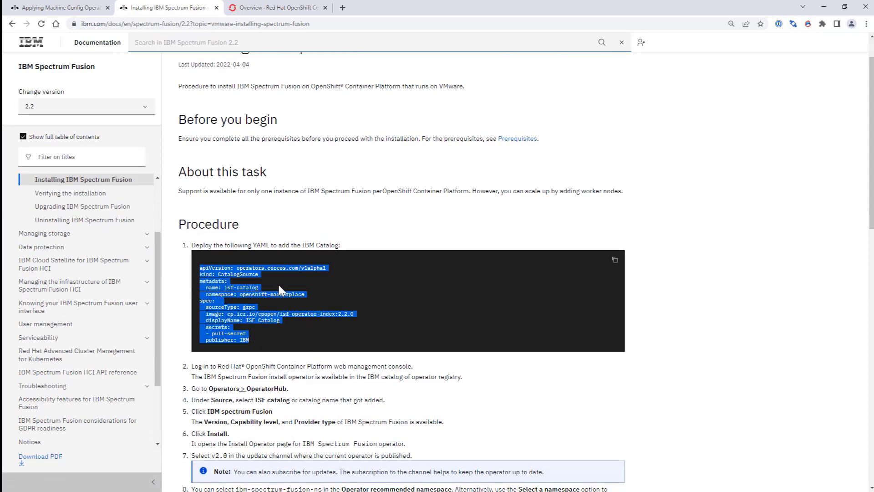
pyautogui.hotkey('alt', 'Tab')
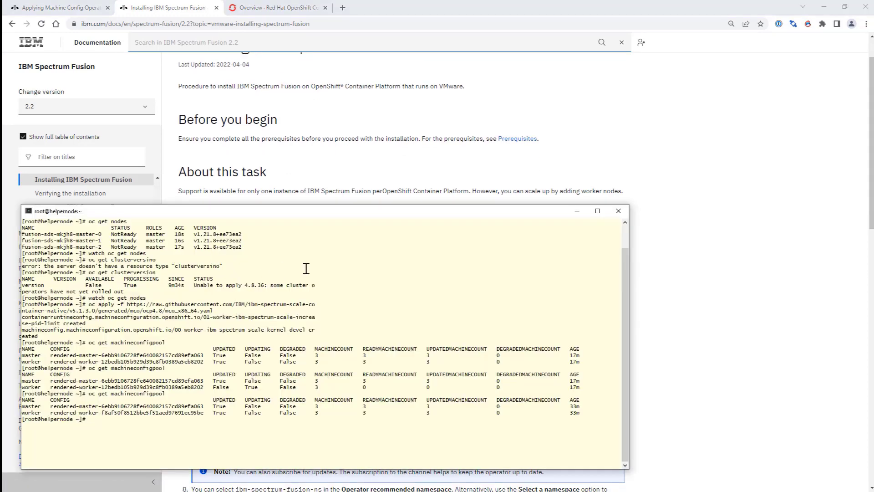
pyautogui.write('clear')
pyautogui.press('Return')
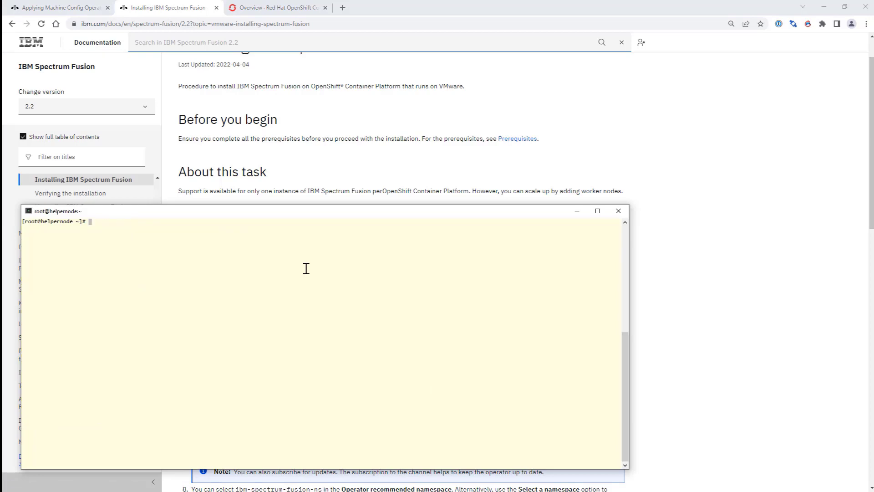
pyautogui.write('vi /tmp/catalog.yaml')
pyautogui.press('Return')
pyautogui.press('i')
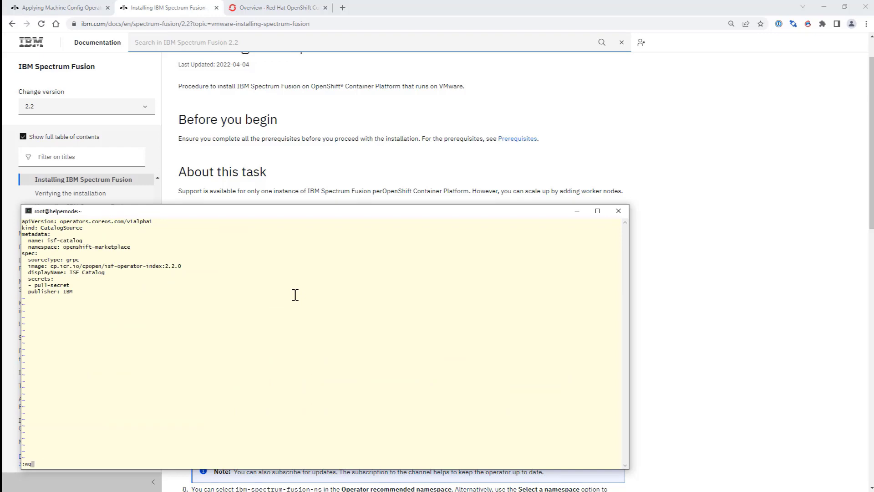
pyautogui.press('Return')
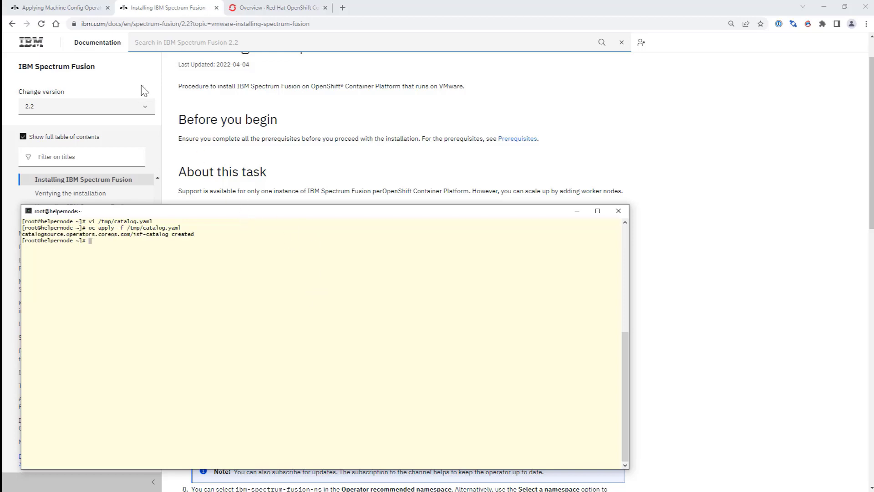
# Switch to the OpenShift console in the browser and open OperatorHub
pyautogui.click(268, 13)
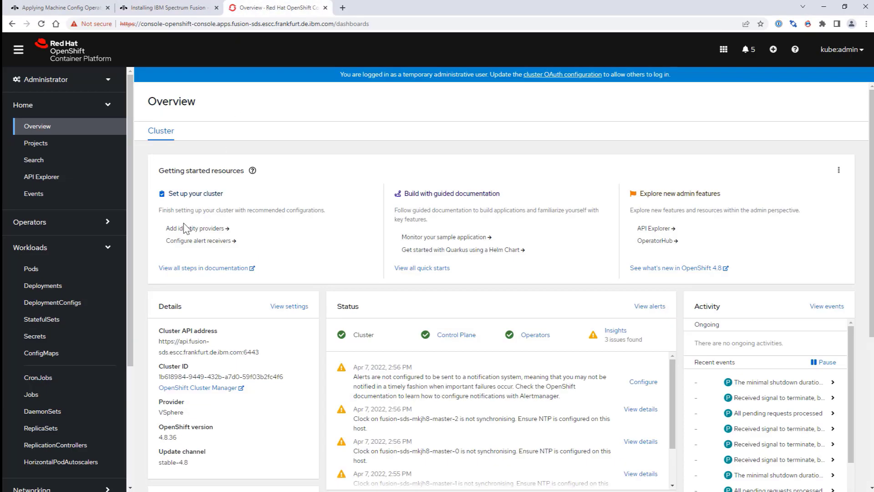
pyautogui.click(60, 252)
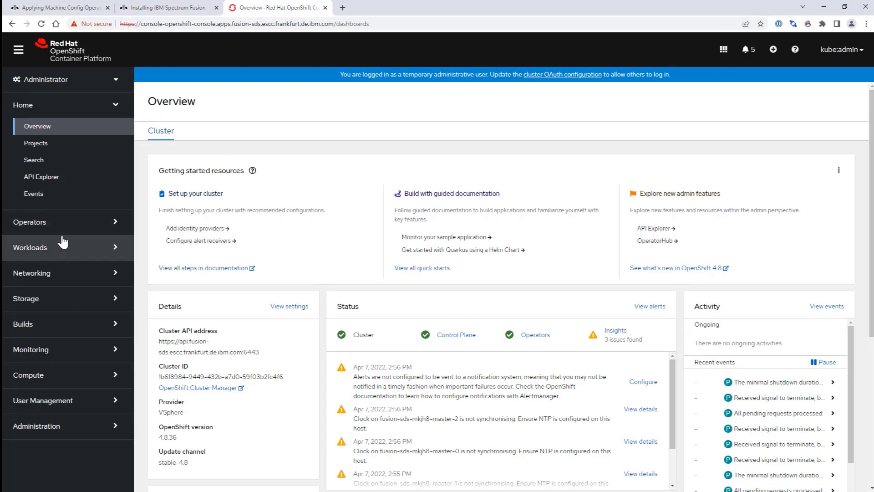
pyautogui.click(45, 222)
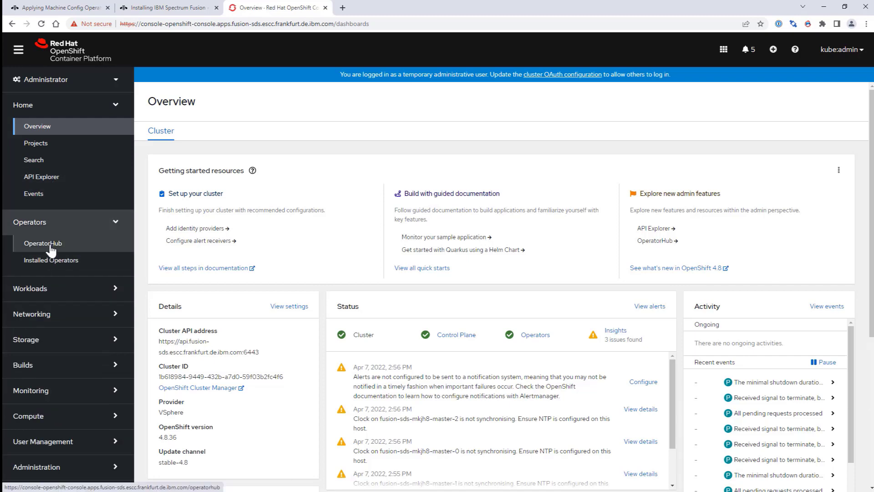
pyautogui.click(50, 245)
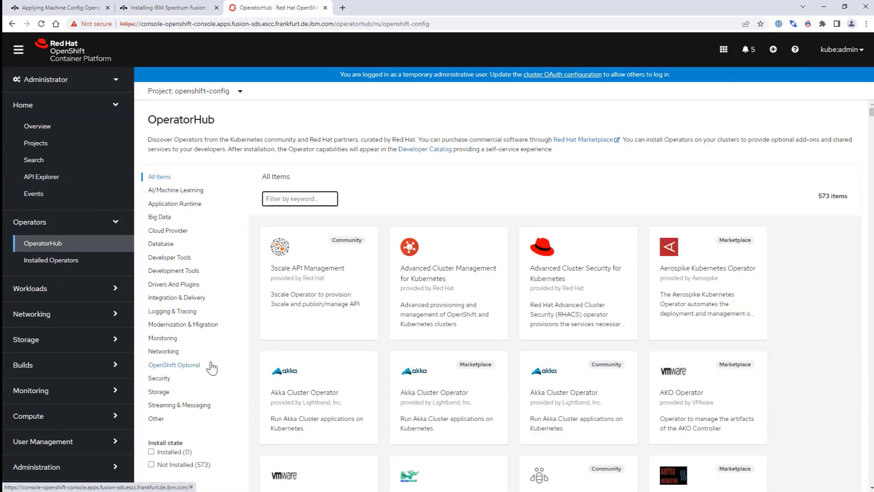
# Reload OperatorHub and check its Source filters for the ISF Catalog
pyautogui.scroll(-3, 211, 363)
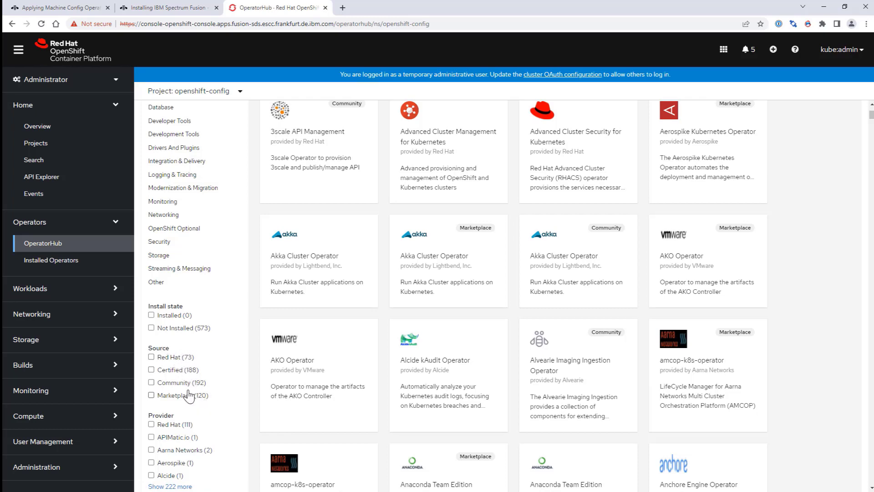
pyautogui.press('F5')
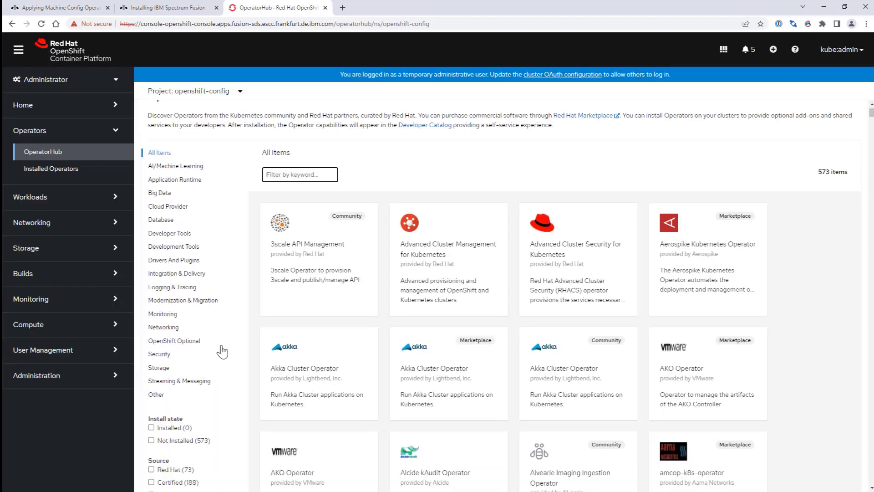
pyautogui.scroll(-5, 221, 351)
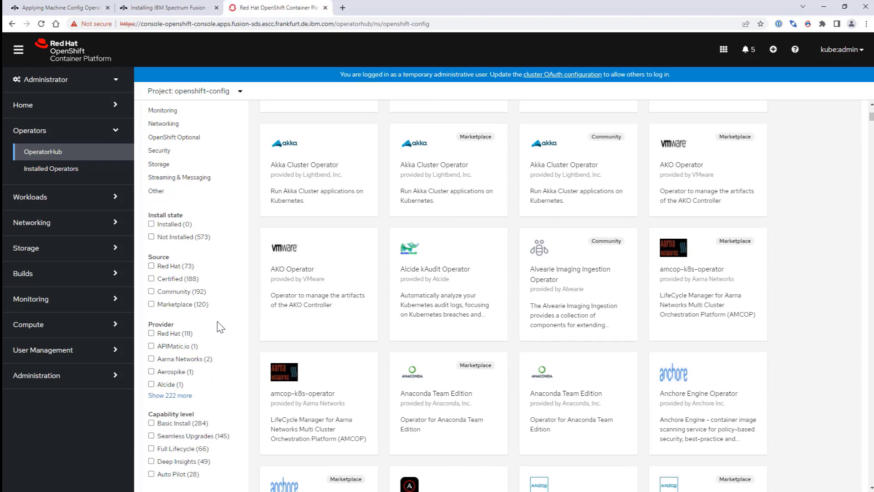
pyautogui.scroll(-5, 230, 339)
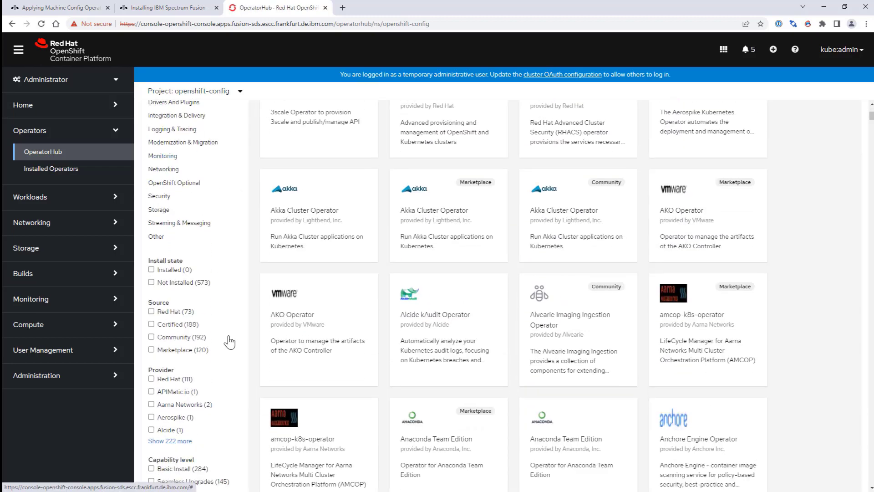
pyautogui.scroll(4, 228, 338)
pyautogui.click(47, 155)
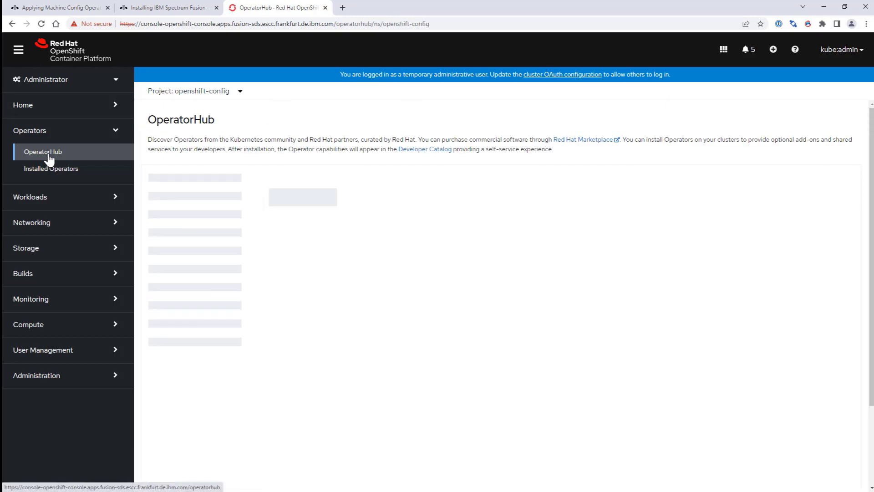
pyautogui.scroll(-3, 234, 328)
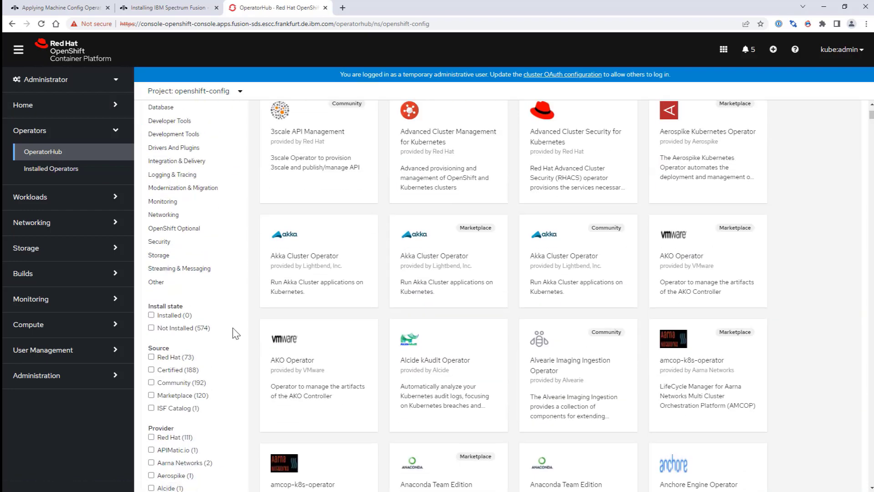
# Filter OperatorHub to the ISF Catalog source and review the details of the IBM Spectrum Fusion operator
pyautogui.click(151, 408)
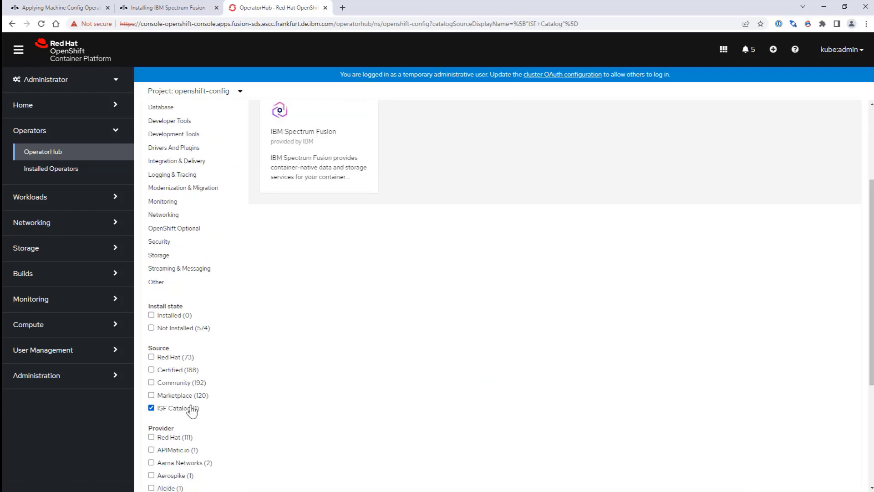
pyautogui.scroll(3, 291, 258)
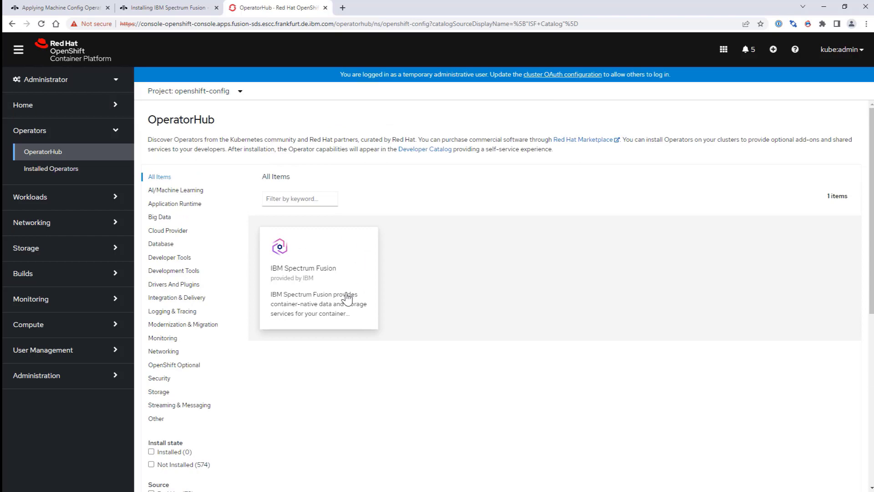
pyautogui.click(332, 302)
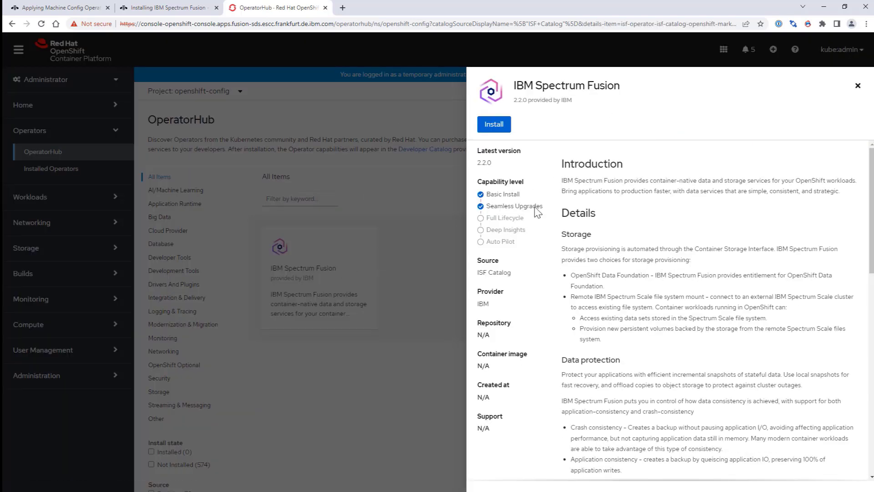
pyautogui.scroll(-2, 596, 232)
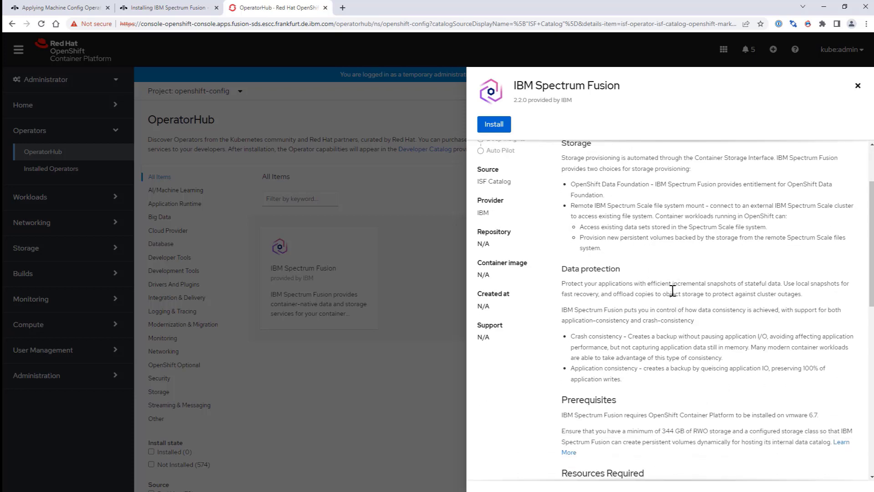
pyautogui.scroll(2, 592, 246)
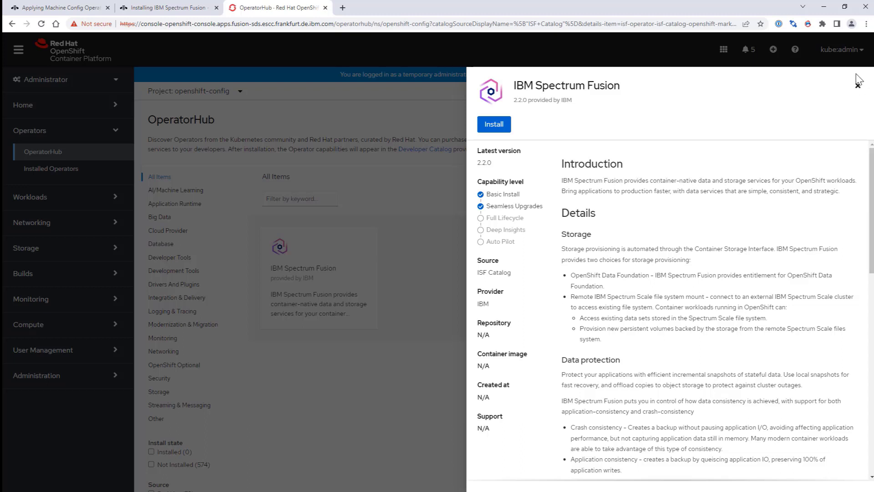
# Install IBM Spectrum Fusion into the recommended ibm-spectrum-fusion-ns namespace with Manual update approval, and approve its install plan
pyautogui.click(494, 126)
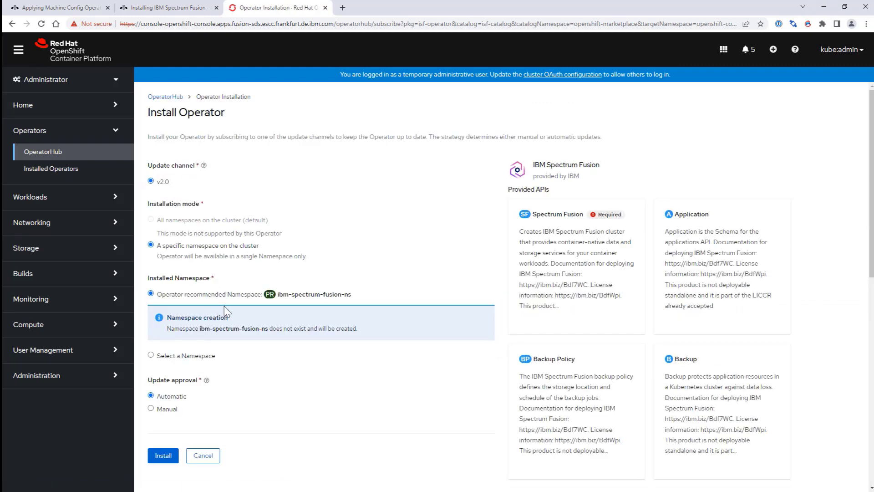
pyautogui.moveTo(350, 294); pyautogui.dragTo(279, 294)
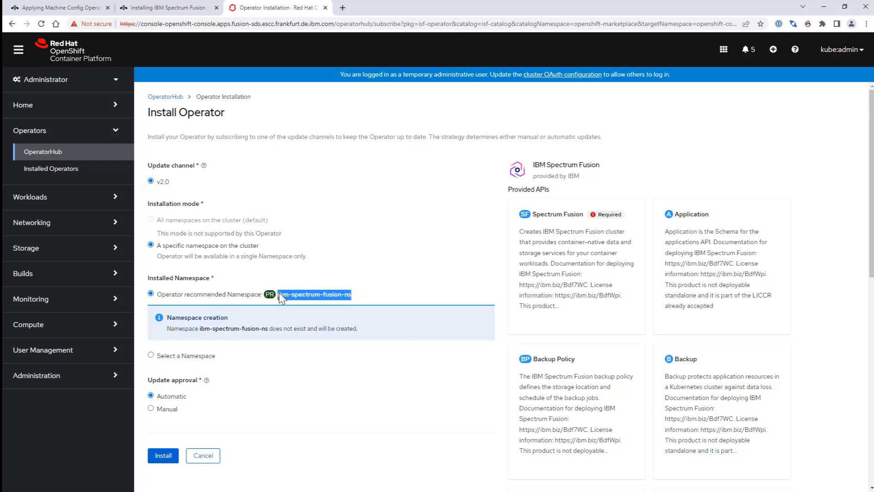
pyautogui.click(311, 413)
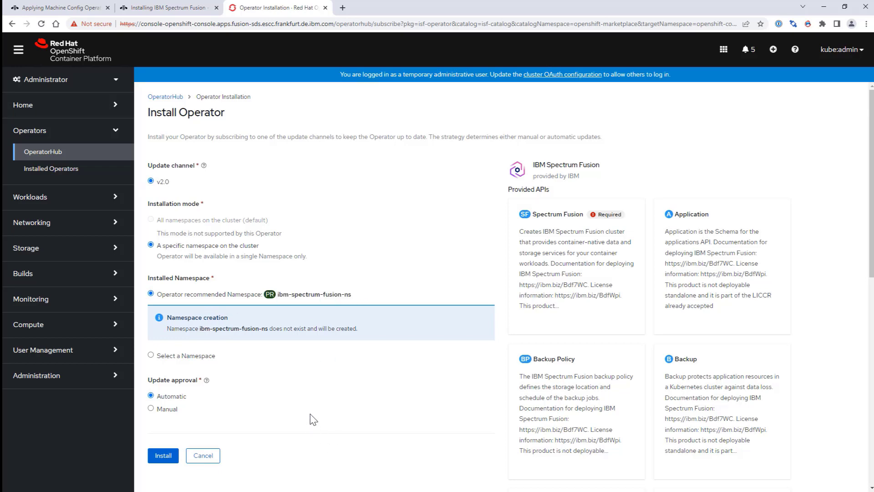
pyautogui.click(165, 409)
pyautogui.scroll(-4, 228, 223)
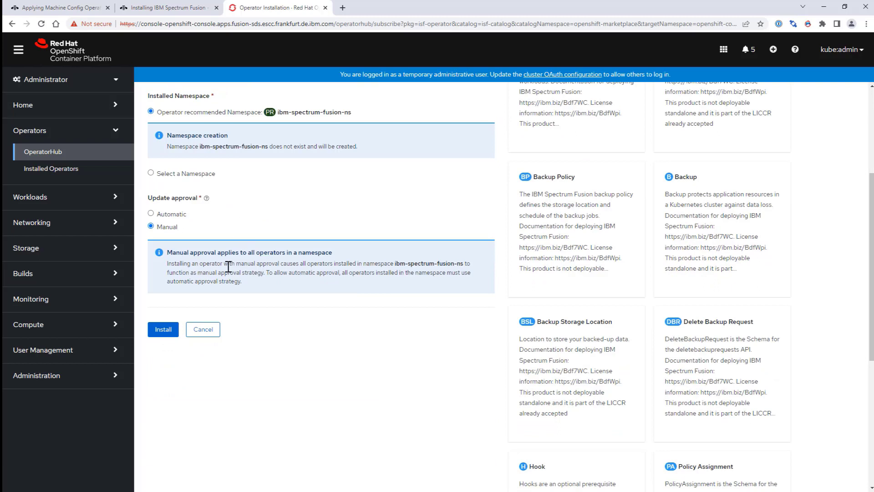
pyautogui.click(169, 330)
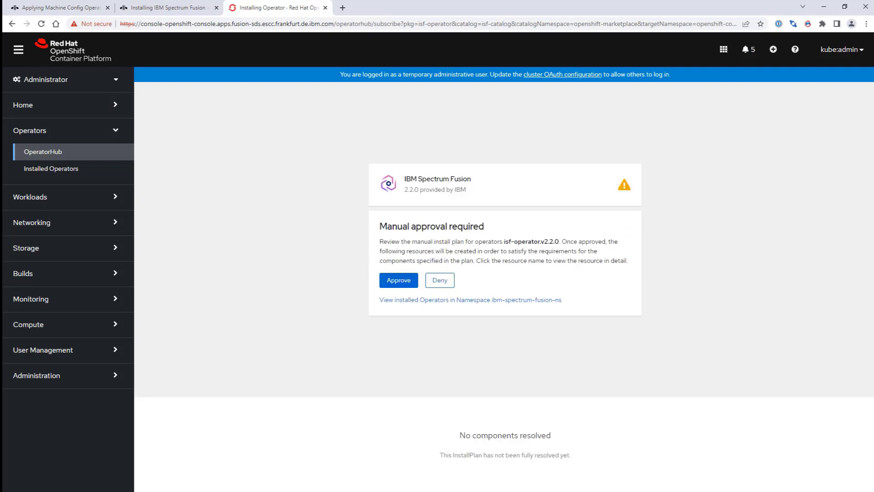
pyautogui.click(398, 280)
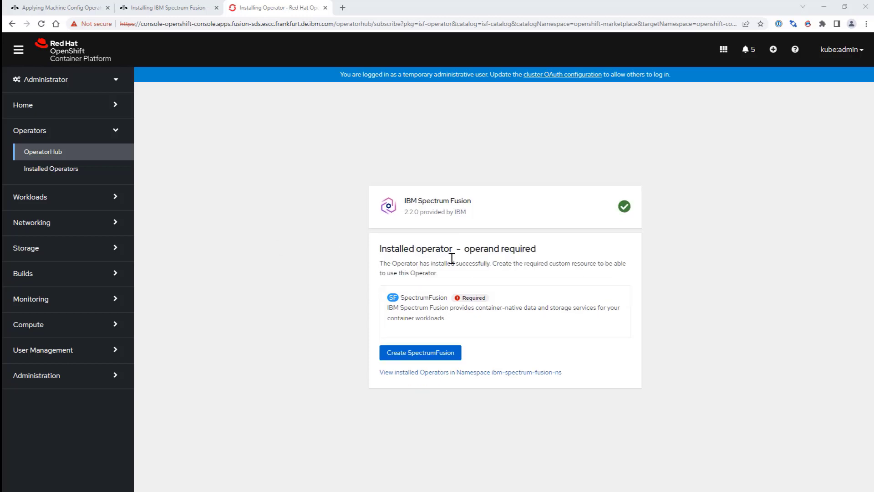
# Create the SpectrumFusion resource with storage class thin, the license accepted and remote mount of Spectrum Scale file systems enabled
pyautogui.click(419, 353)
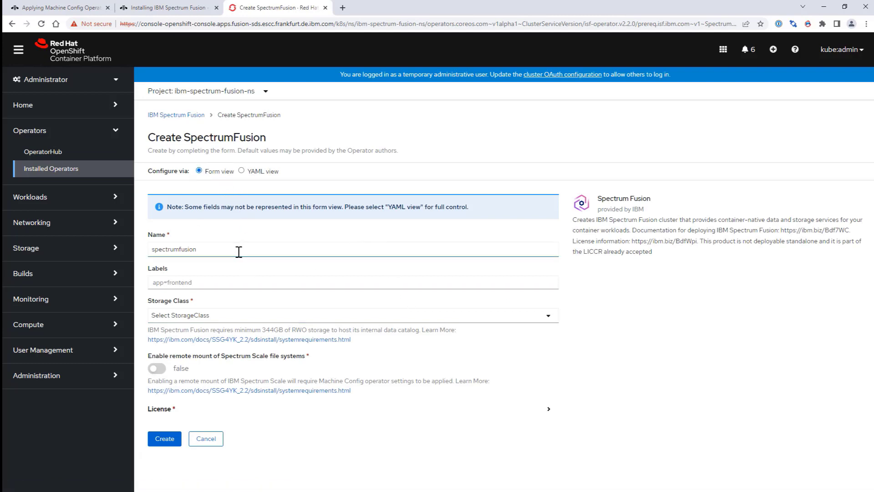
pyautogui.click(205, 315)
pyautogui.click(183, 357)
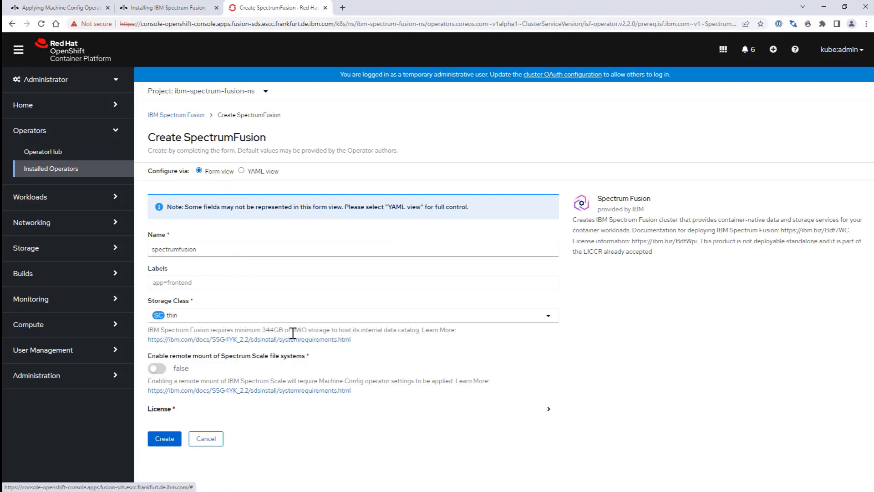
pyautogui.click(179, 412)
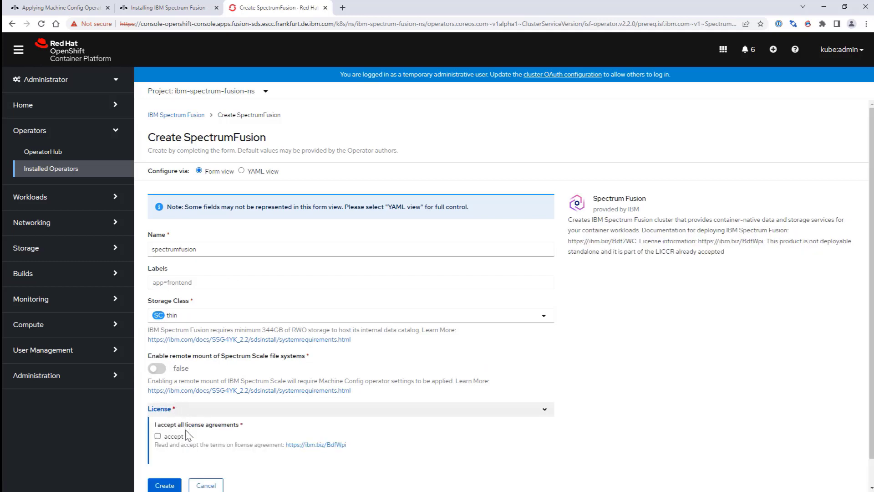
pyautogui.click(164, 438)
pyautogui.scroll(-1, 371, 415)
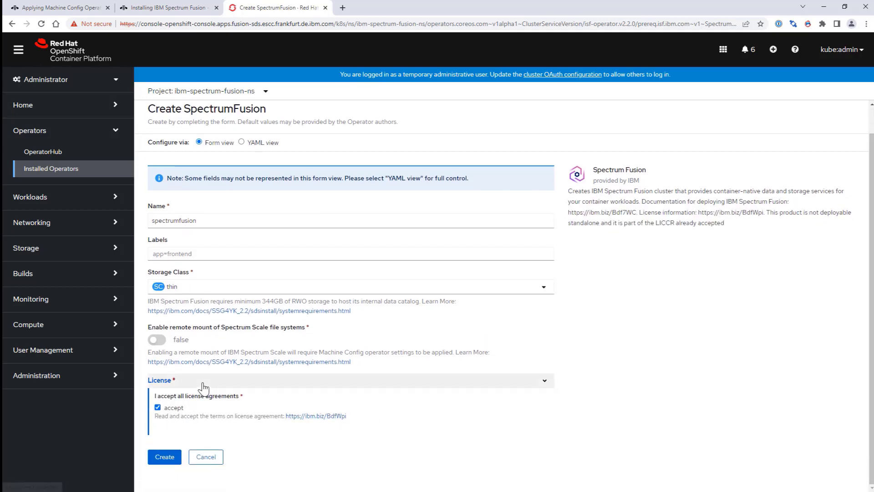
pyautogui.click(158, 341)
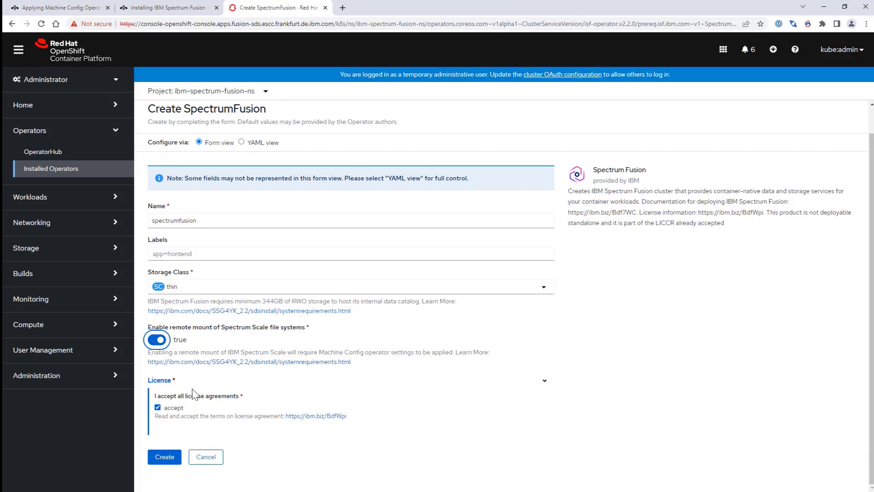
pyautogui.click(172, 464)
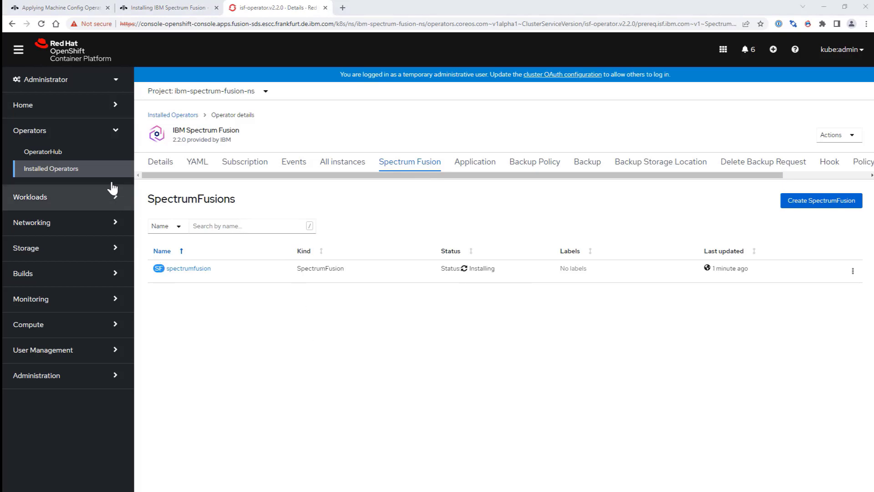
# Open the current OpenShift console page in a second browser tab and display the Routes of the ibm-spectrum-fusion-ns project there
pyautogui.click(210, 24)
pyautogui.hotkey('ctrl', 'c')
pyautogui.hotkey('ctrl', 't')
pyautogui.hotkey('ctrl', 'v')
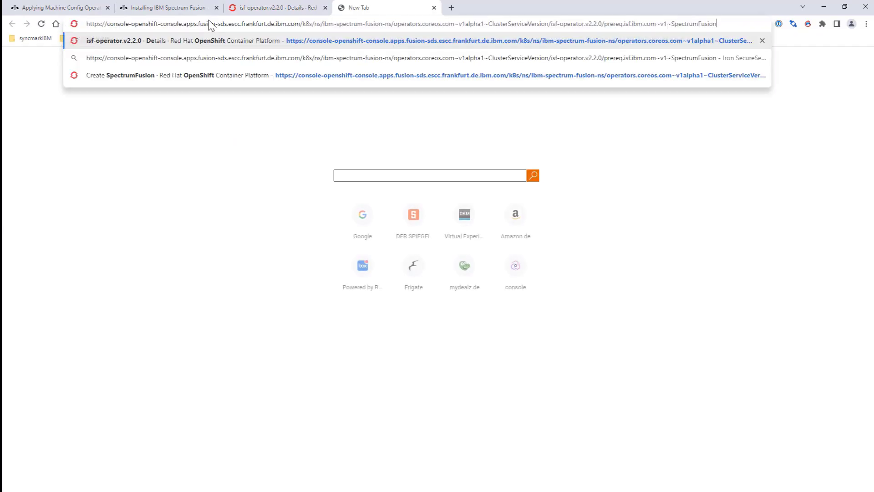
pyautogui.press('Return')
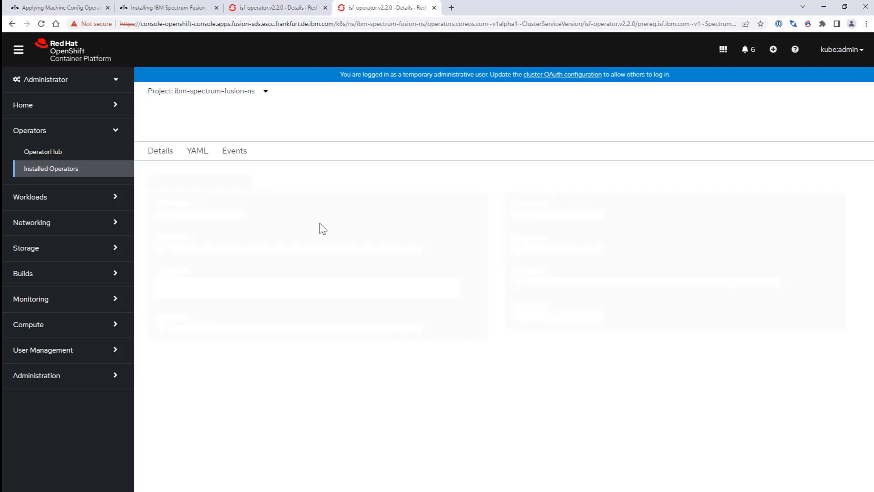
pyautogui.click(102, 221)
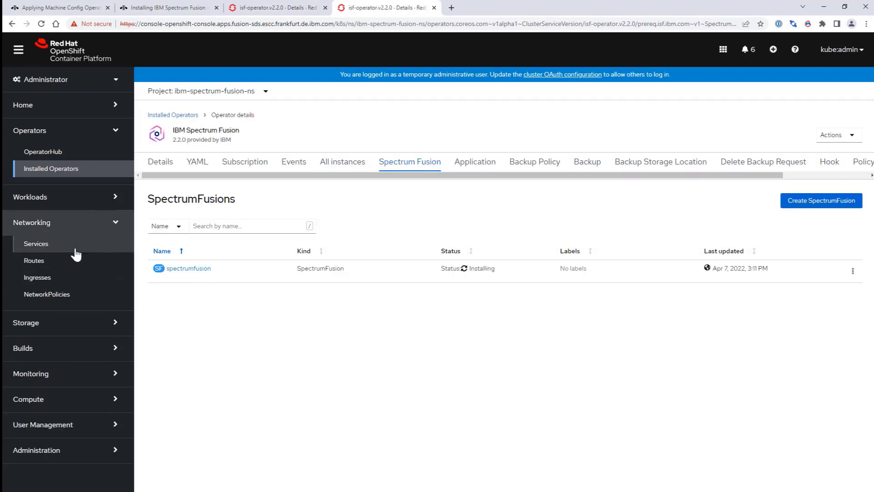
pyautogui.click(54, 260)
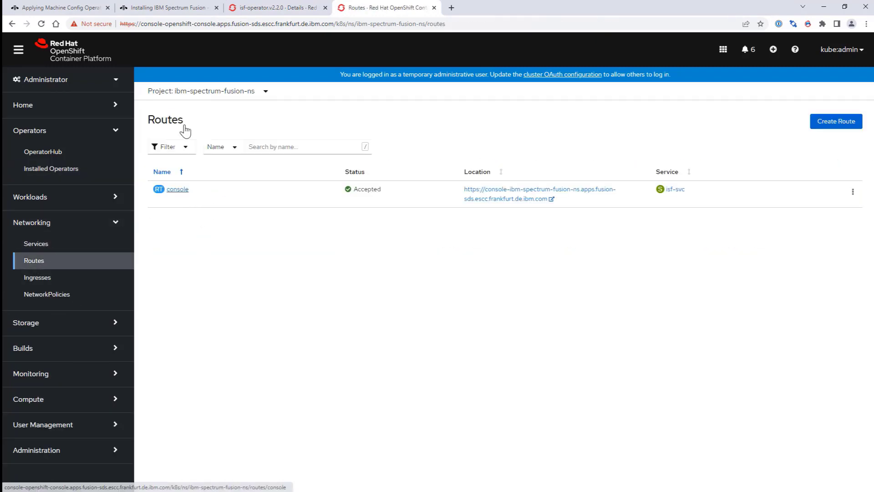
# Open the IBM Spectrum Fusion console from the console route's location, close the Routes page, and get started from the welcome page
pyautogui.click(490, 200)
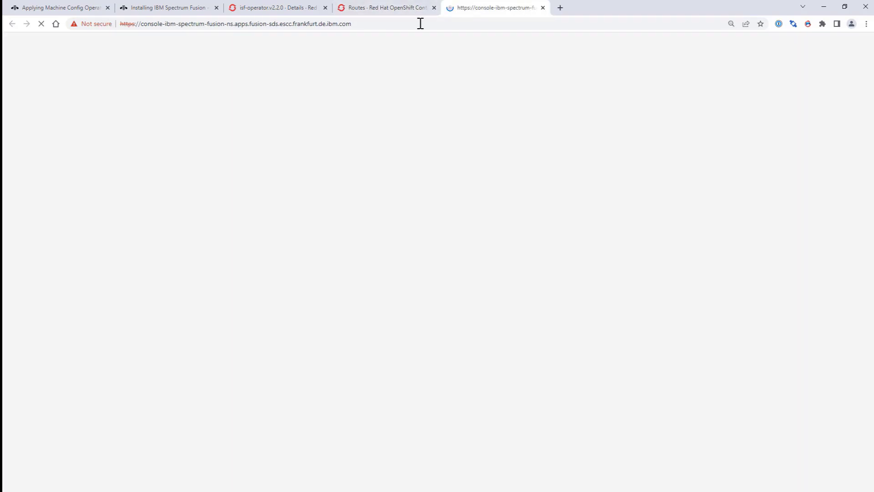
pyautogui.click(434, 8)
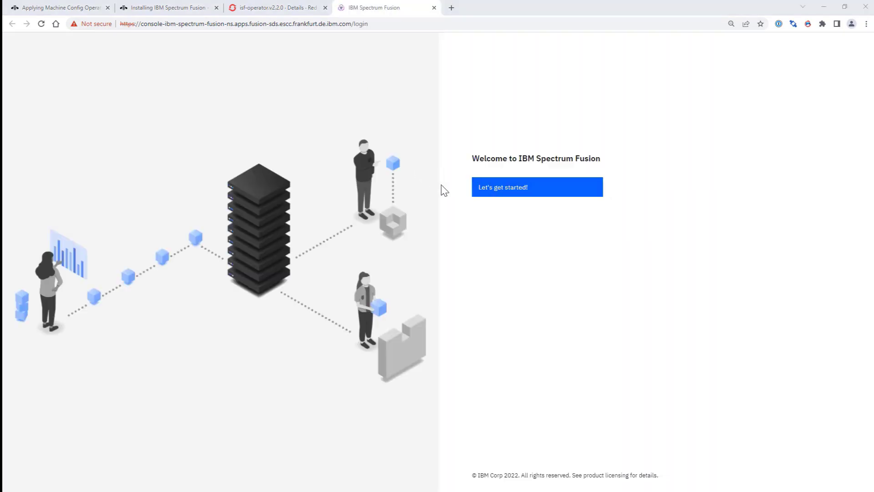
pyautogui.click(511, 193)
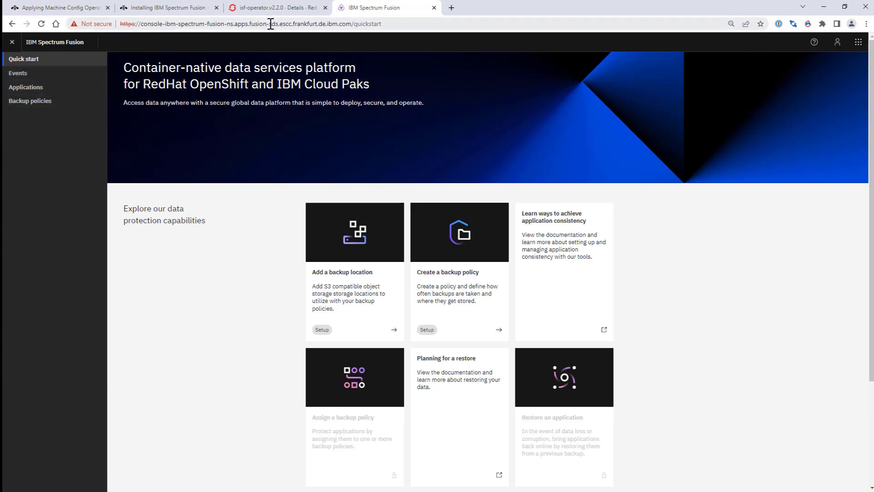
# Check the spectrumfusion instance's installation status in the OpenShift console, and return to the IBM Spectrum Fusion console
pyautogui.click(289, 8)
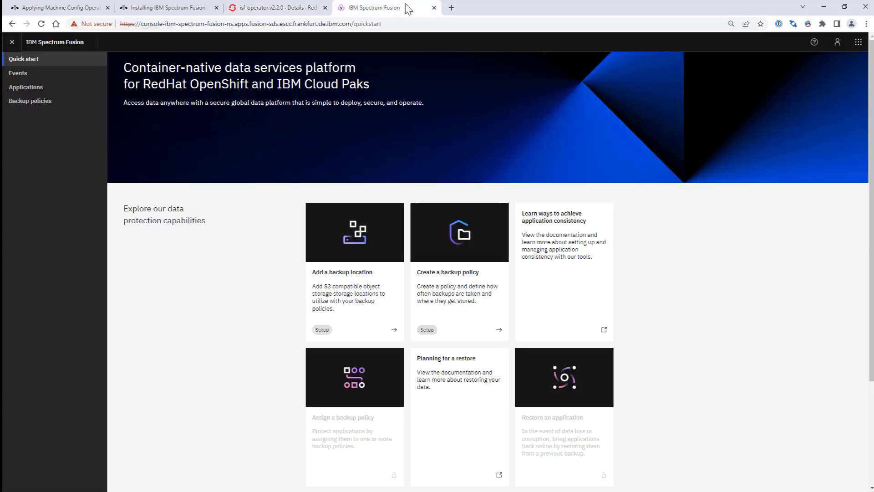
pyautogui.click(409, 8)
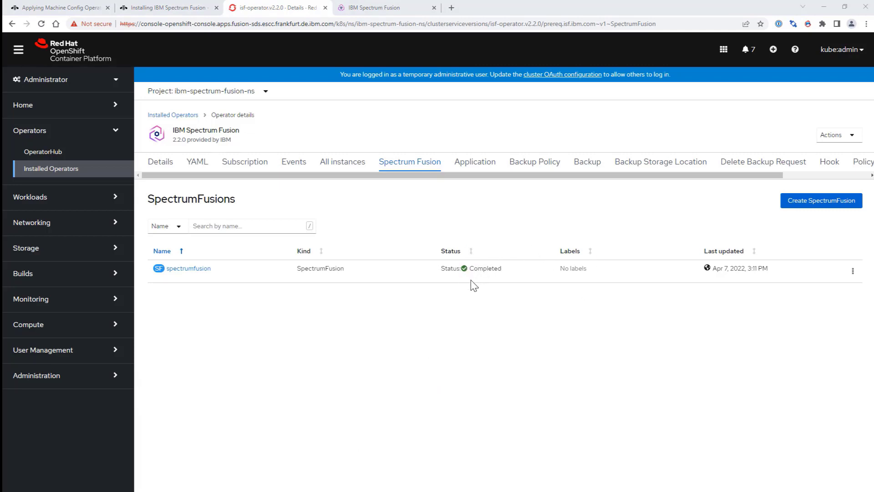
pyautogui.click(360, 7)
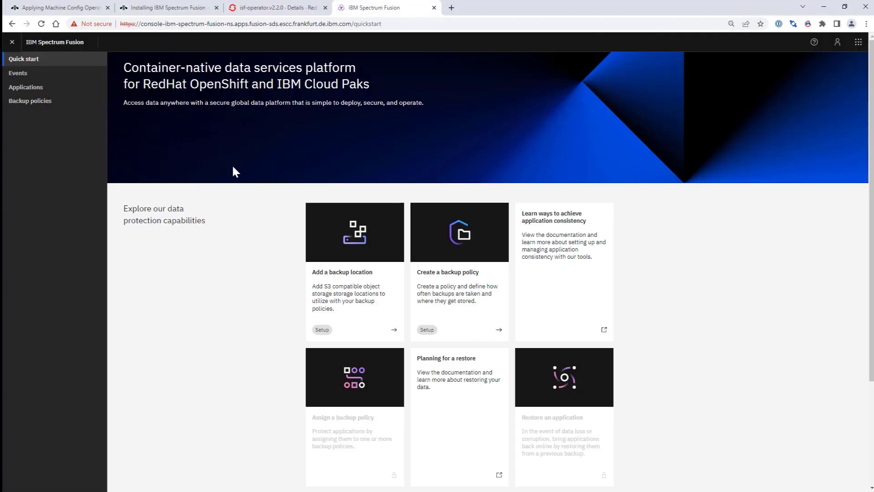
# Go to Remote file systems in the IBM Spectrum Fusion console and start adding an IBM Spectrum Scale file system
pyautogui.click(60, 110)
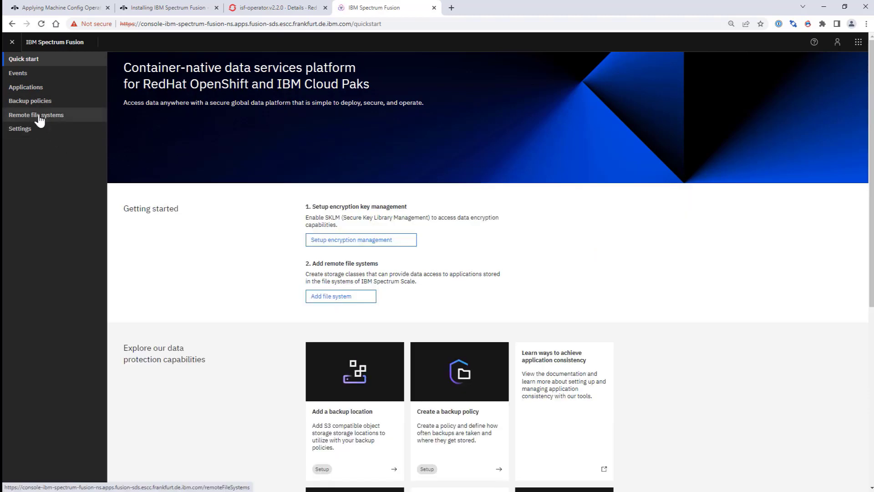
pyautogui.click(39, 116)
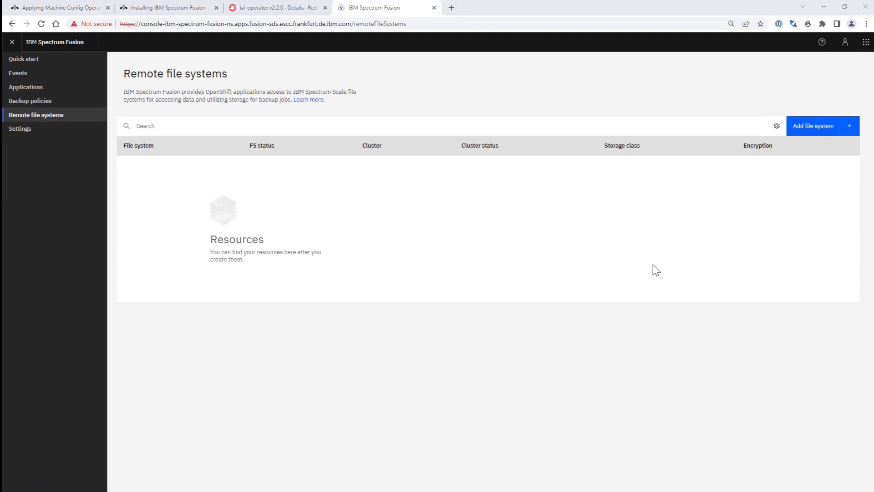
pyautogui.click(800, 130)
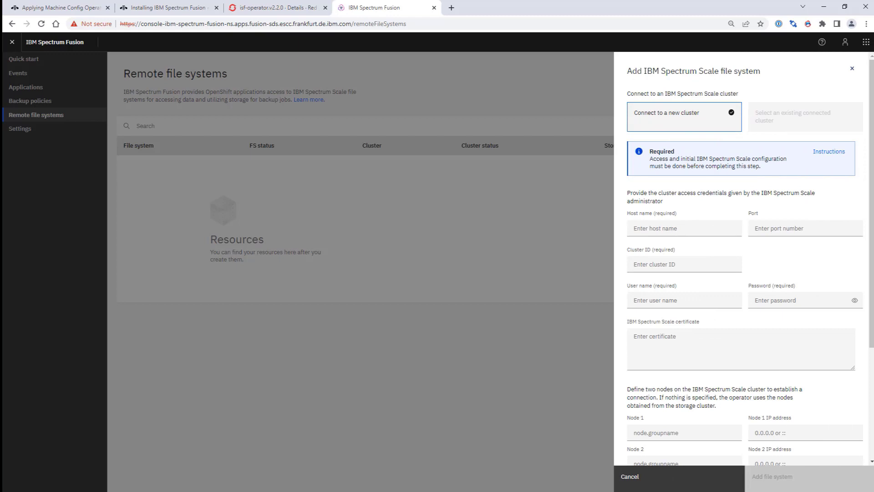
# Enter host name spectrumfusion-storagecluster-1, port 443 and the storage cluster's ID for the new cluster connection
pyautogui.click(678, 229)
pyautogui.hotkey('ctrl', 'v')
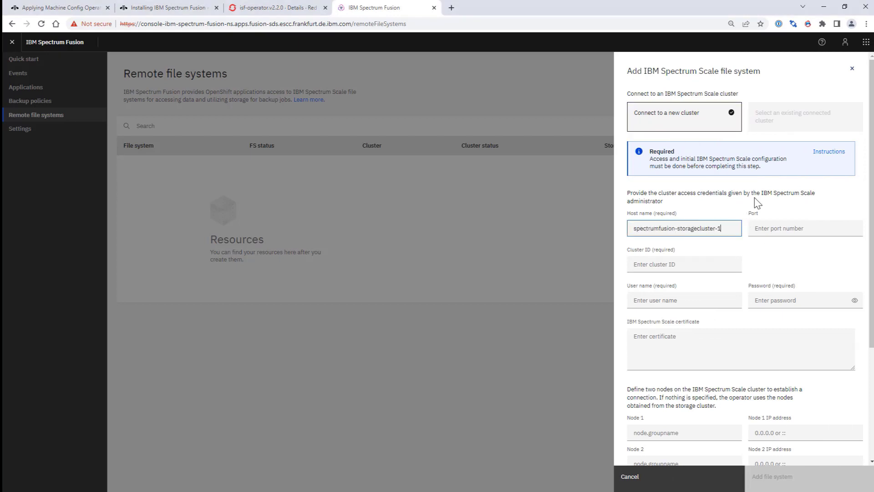
pyautogui.press('Tab')
pyautogui.write('443')
pyautogui.press('Tab')
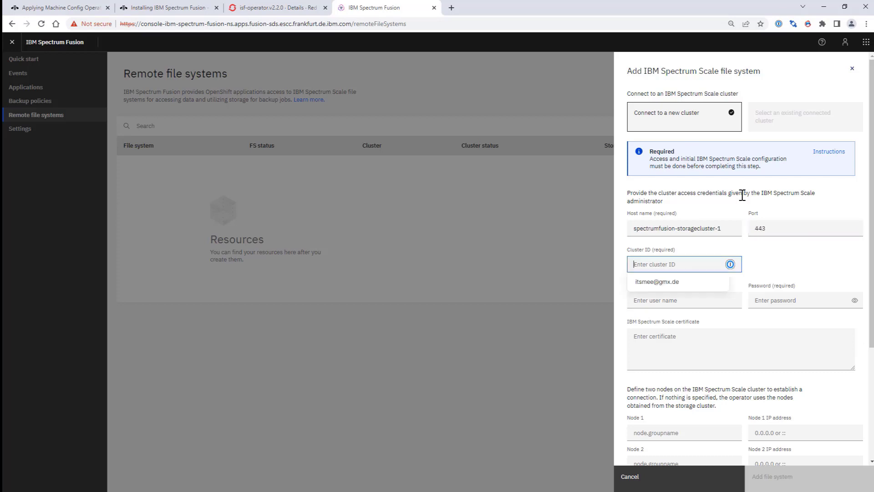
pyautogui.press('Tab')
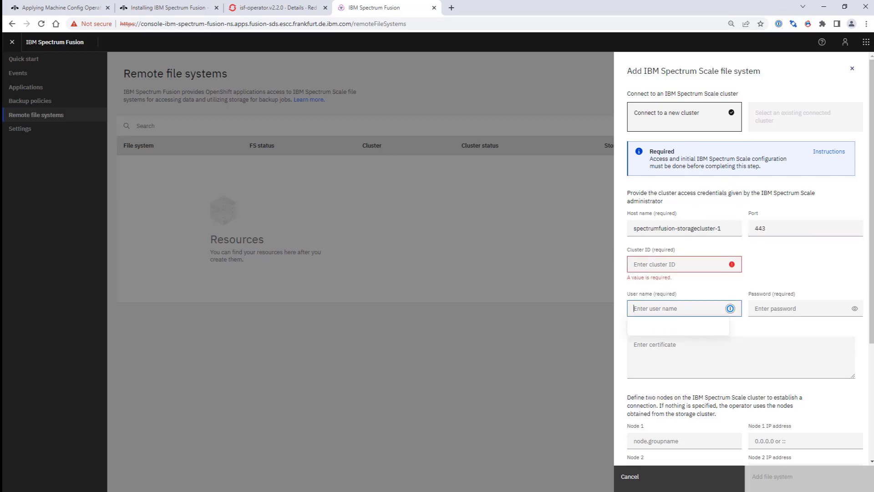
pyautogui.click(669, 265)
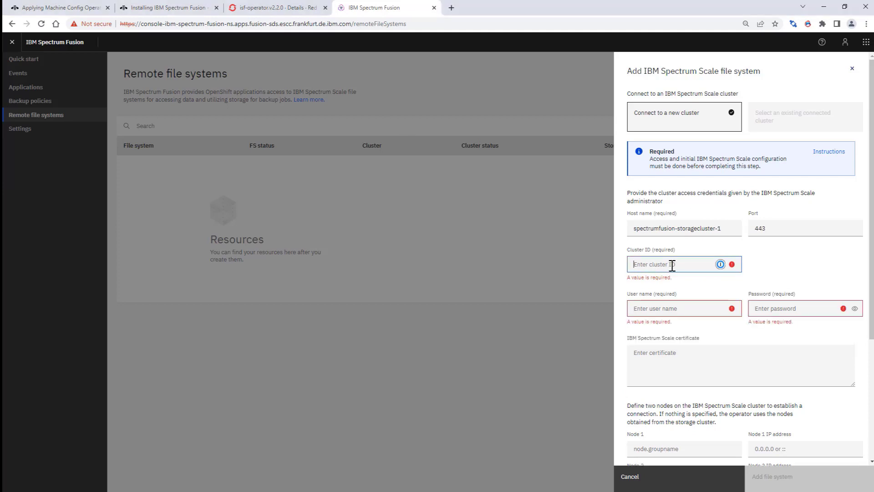
pyautogui.hotkey('ctrl', 'v')
pyautogui.press('Tab')
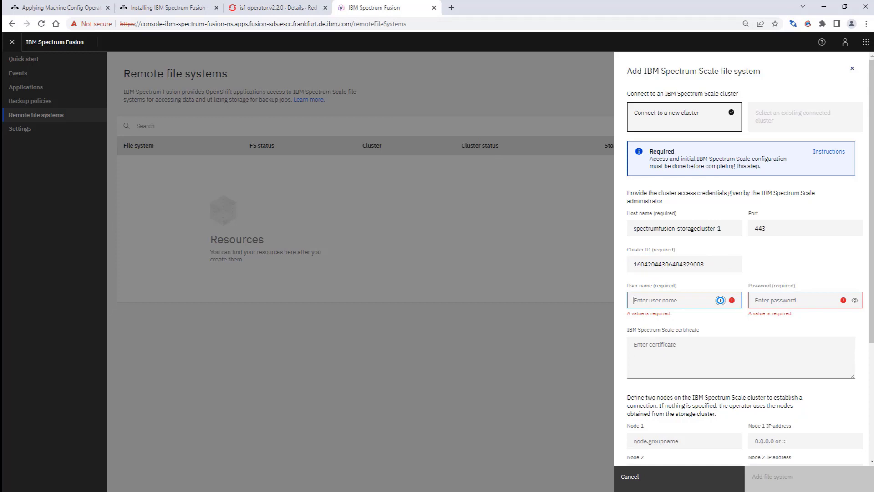
# Enter the user name fusionsds and the account password for the storage cluster's access credentials
pyautogui.hotkey('alt', 'Tab')
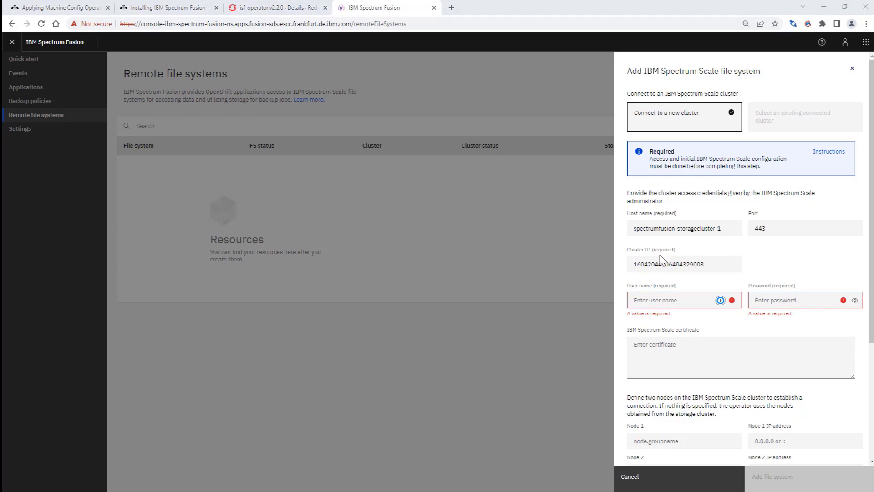
pyautogui.click(667, 298)
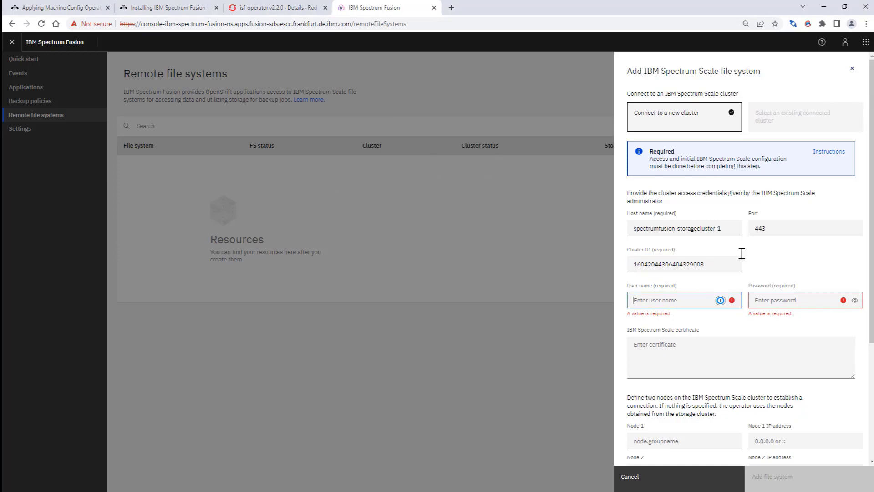
pyautogui.hotkey('ctrl', 'v')
pyautogui.press('Tab')
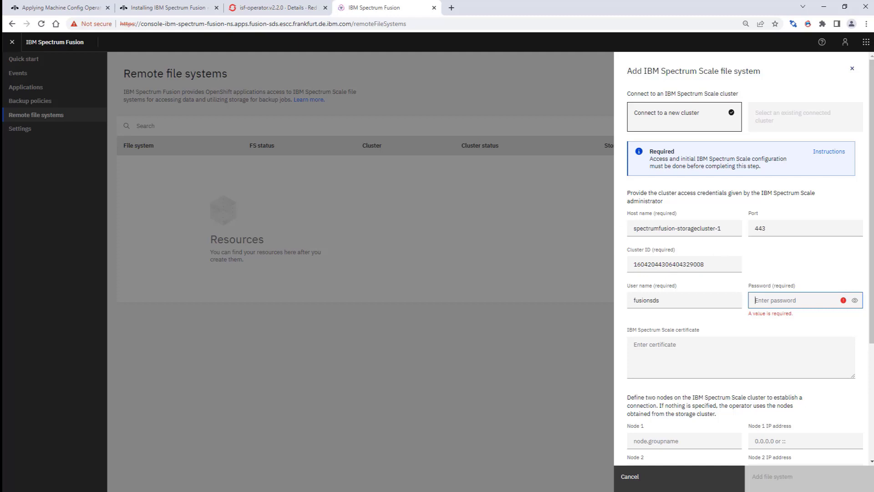
pyautogui.write('••')
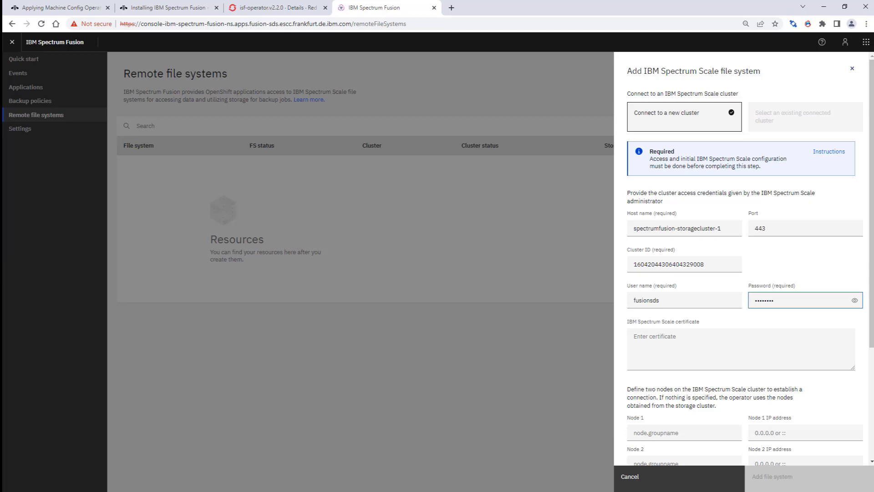
pyautogui.press('Tab')
pyautogui.press('Tab')
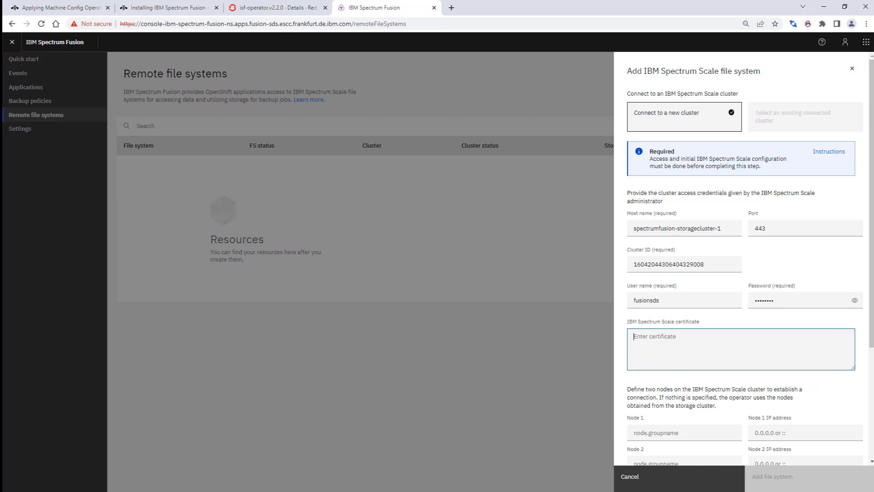
# Paste the storage cluster's certificate as the IBM Spectrum Scale certificate and check its beginning
pyautogui.hotkey('alt', 'Tab')
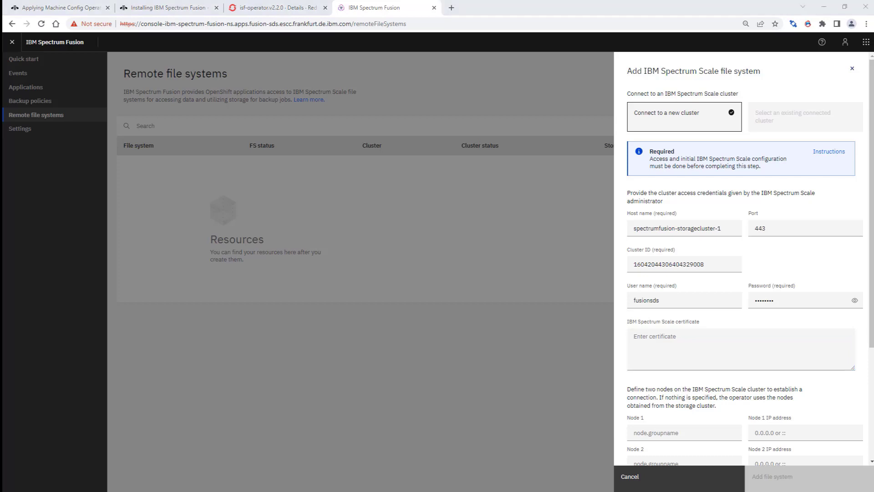
pyautogui.click(664, 354)
pyautogui.hotkey('ctrl', 'v')
pyautogui.scroll(-1, 813, 361)
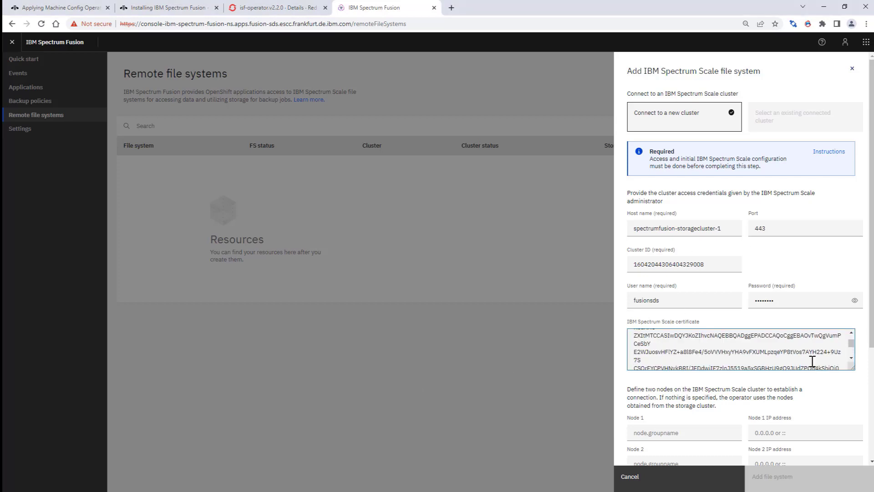
pyautogui.scroll(1, 813, 362)
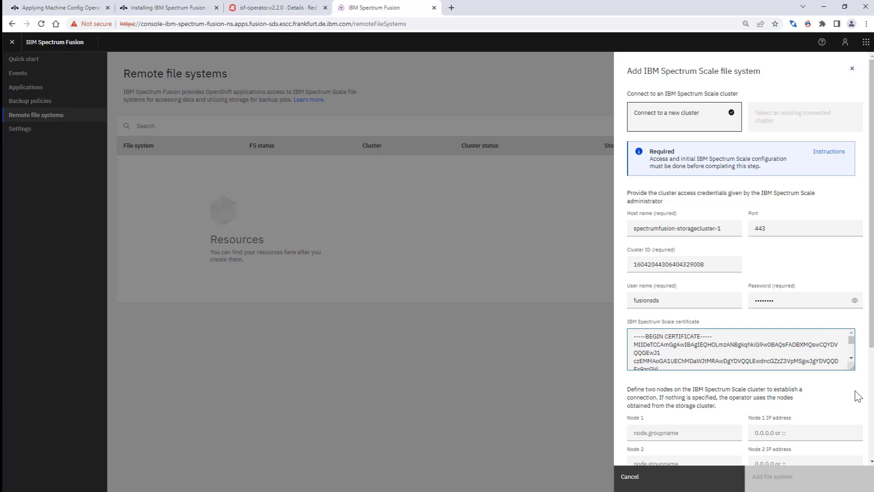
pyautogui.scroll(-4, 855, 392)
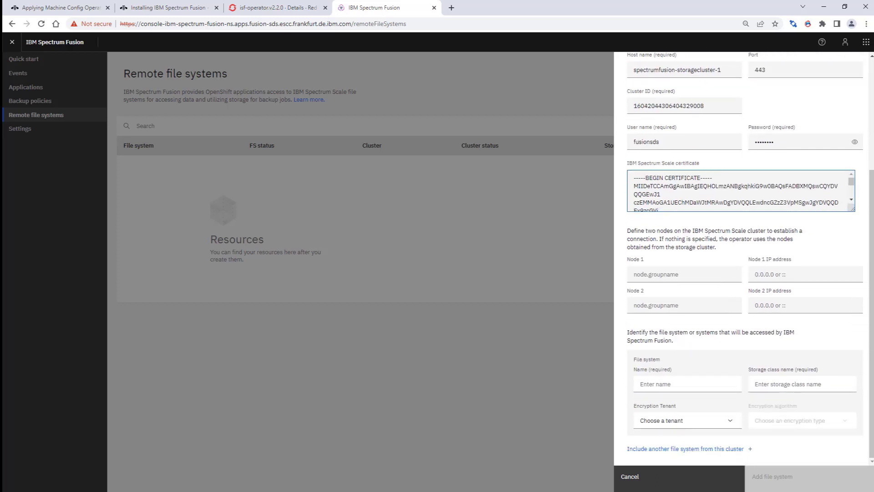
# Define the connection nodes with Node 1 as spectrumfusion-storagecluster-2 and Node 2 as spectrumfusion-storagecluster-3
pyautogui.hotkey('alt', 'Tab')
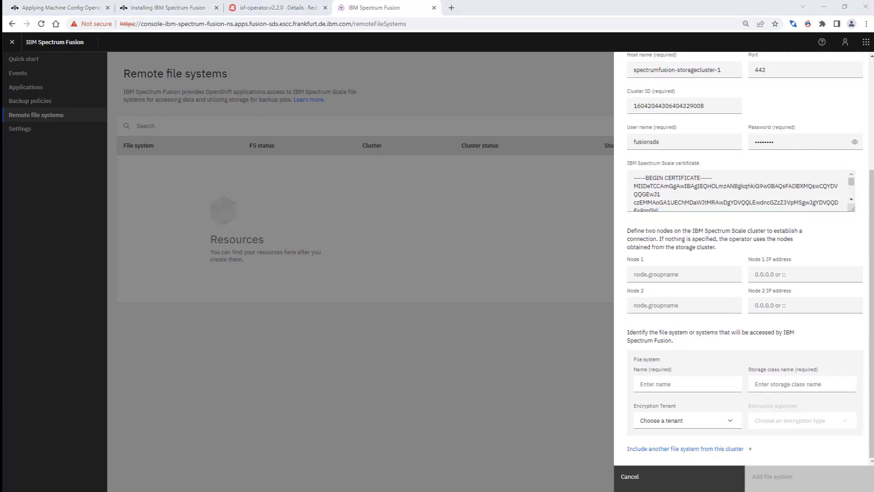
pyautogui.click(688, 384)
pyautogui.write('spectrumfusion-storagecluster-2')
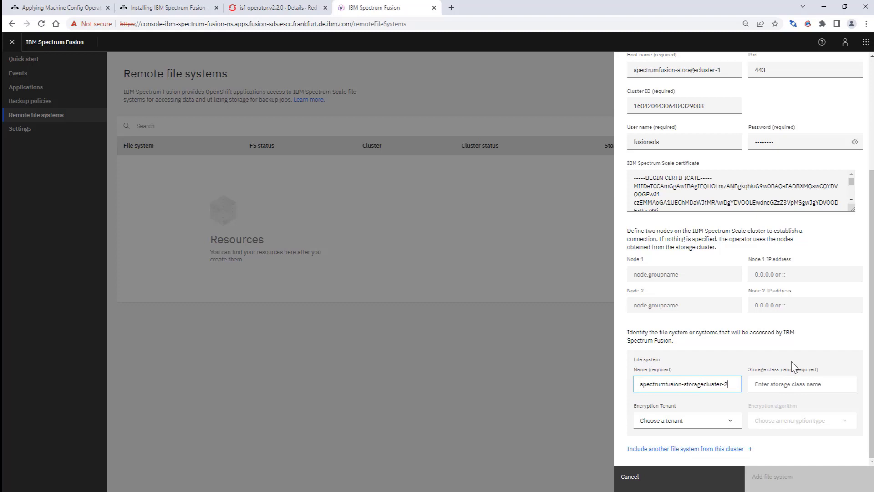
pyautogui.click(706, 273)
pyautogui.write('spectrumfusion-storagecluster-2')
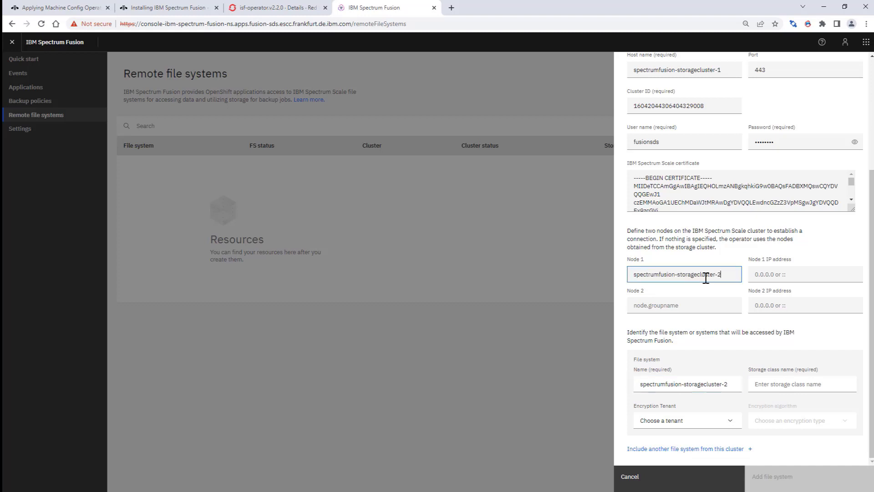
pyautogui.click(703, 303)
pyautogui.write('spectrumfusion-storagecluster-2')
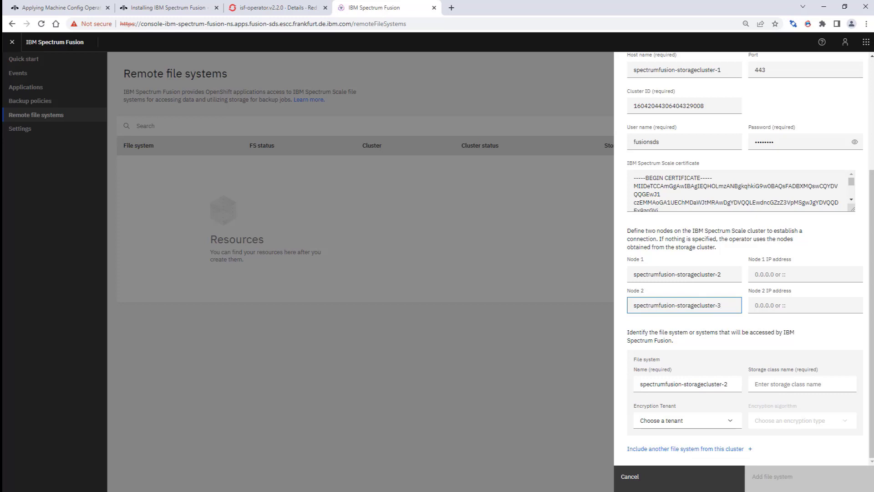
# Set the Node 1 IP address to 10.0.40.226 and the Node 2 IP address to 10.0.40.227
pyautogui.click(783, 274)
pyautogui.write('10.0.40.226')
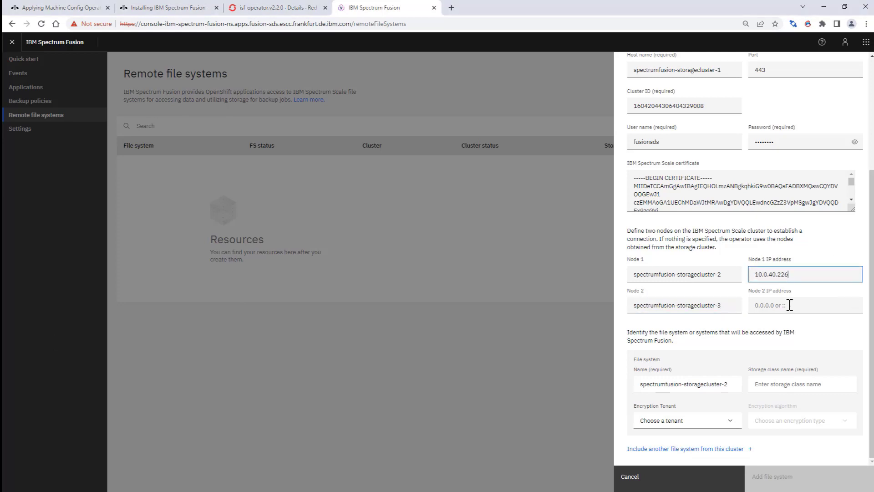
pyautogui.click(789, 304)
pyautogui.write('10.0.40.226')
pyautogui.press('BackSpace')
pyautogui.write('7')
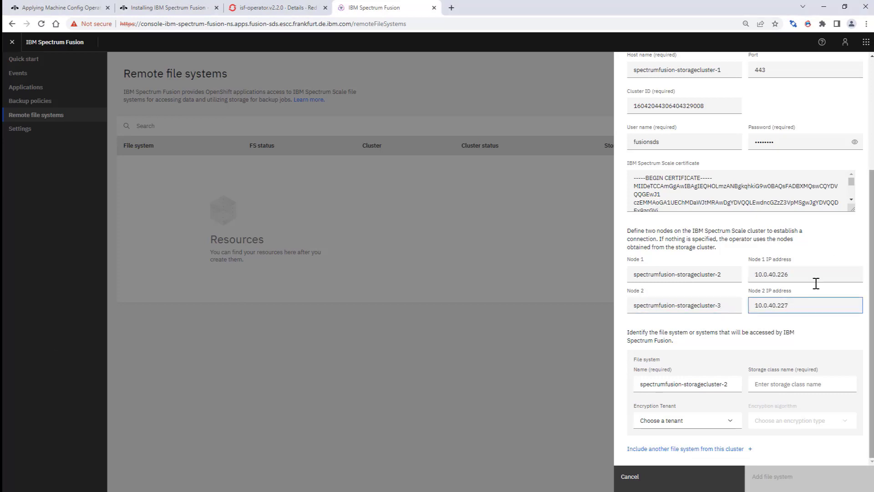
# Name the file system gpfs0 with storage class spectrum-scale-default, and add the file system
pyautogui.click(692, 385)
pyautogui.hotkey('ctrl', 'a')
pyautogui.write('gpfs0')
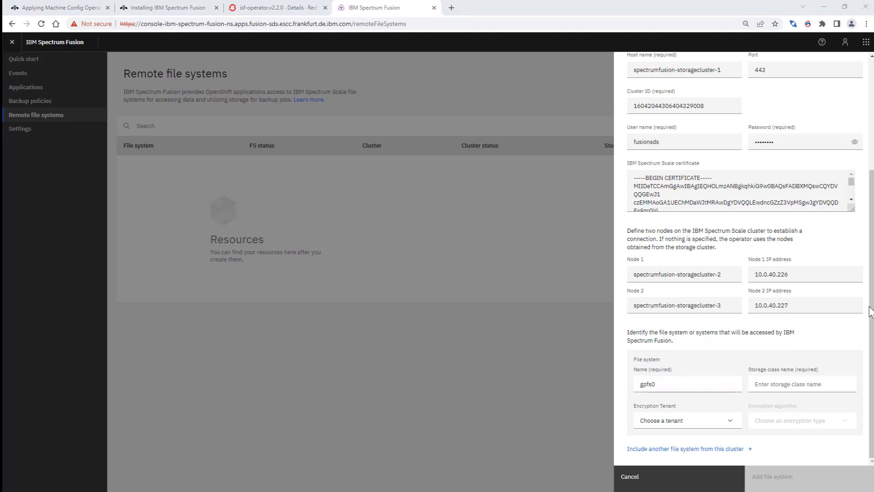
pyautogui.click(802, 390)
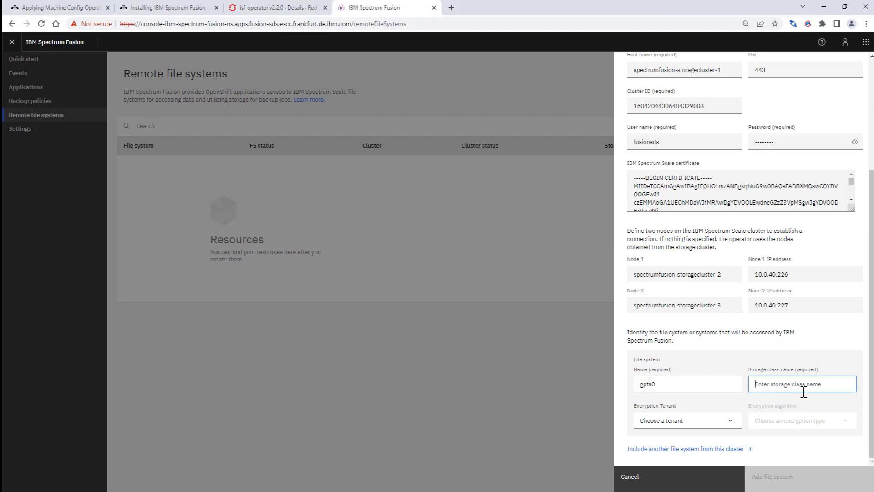
pyautogui.write('s')
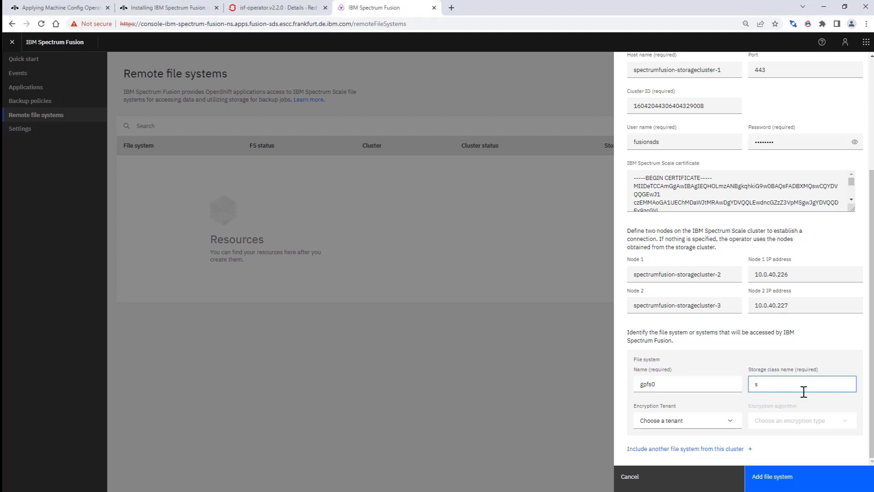
pyautogui.write('pectrum-scale-default')
pyautogui.click(791, 480)
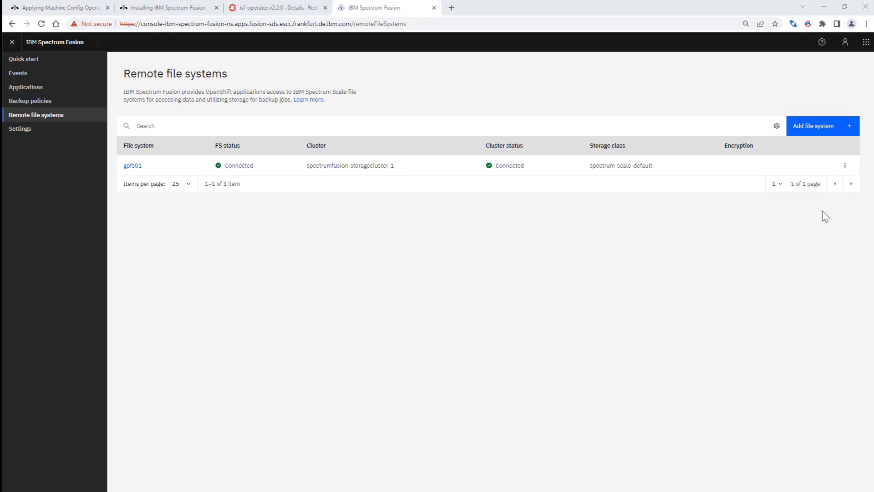
# Review the edit settings of the gpfs01 file system and close them without saving
pyautogui.click(845, 169)
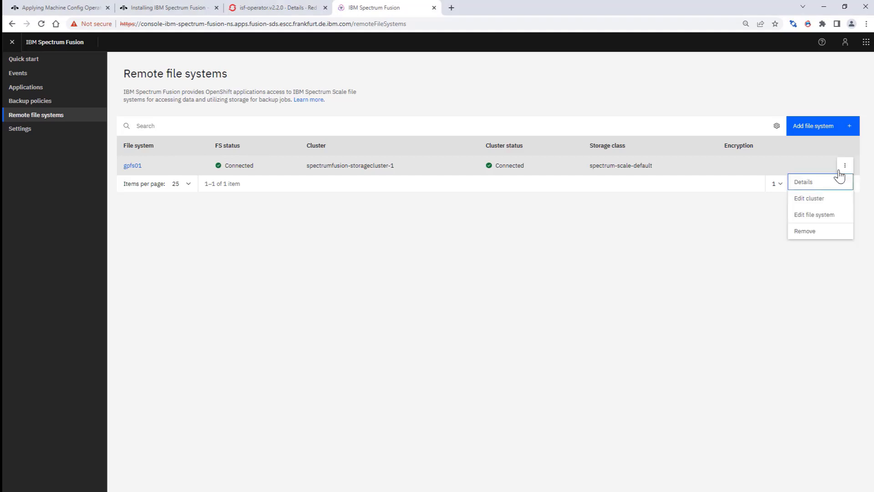
pyautogui.click(824, 218)
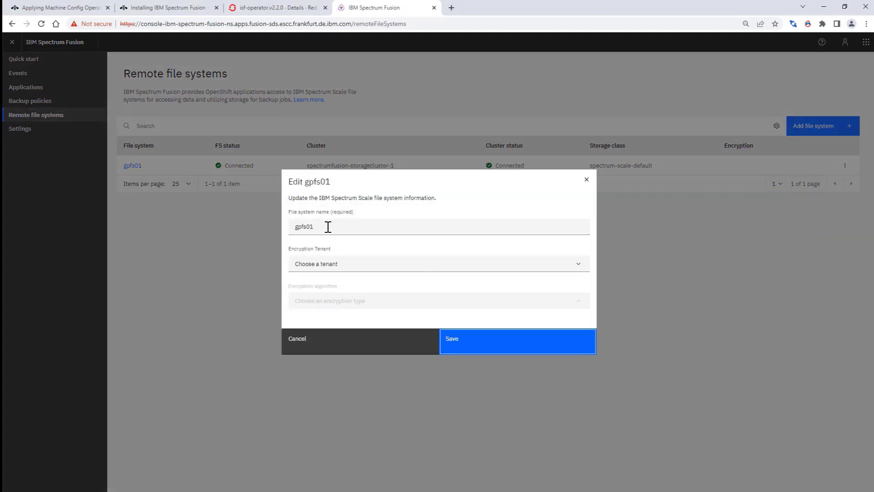
pyautogui.click(595, 184)
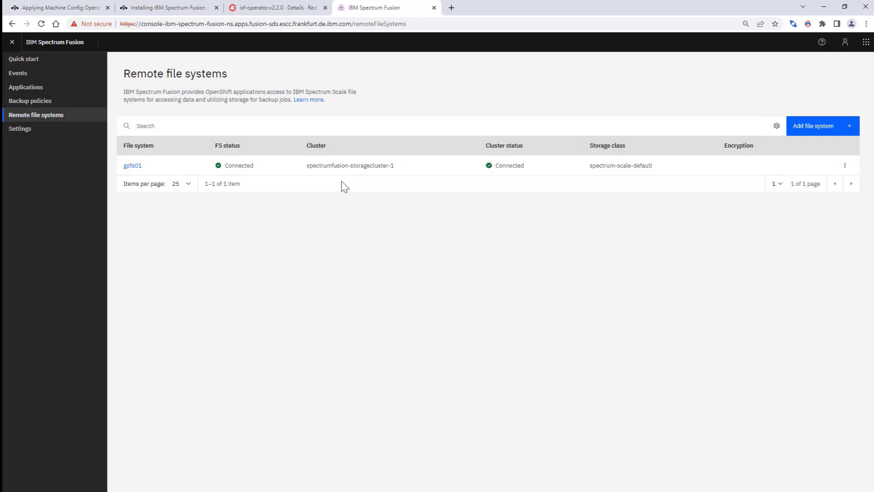
# Switch to the OpenShift console and examine the subscription details of the installed IBM Spectrum Fusion operator
pyautogui.click(258, 10)
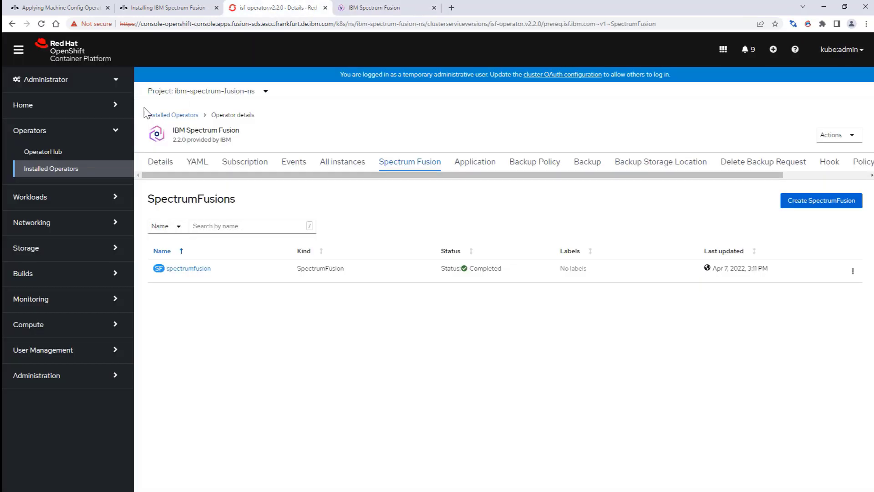
pyautogui.click(53, 169)
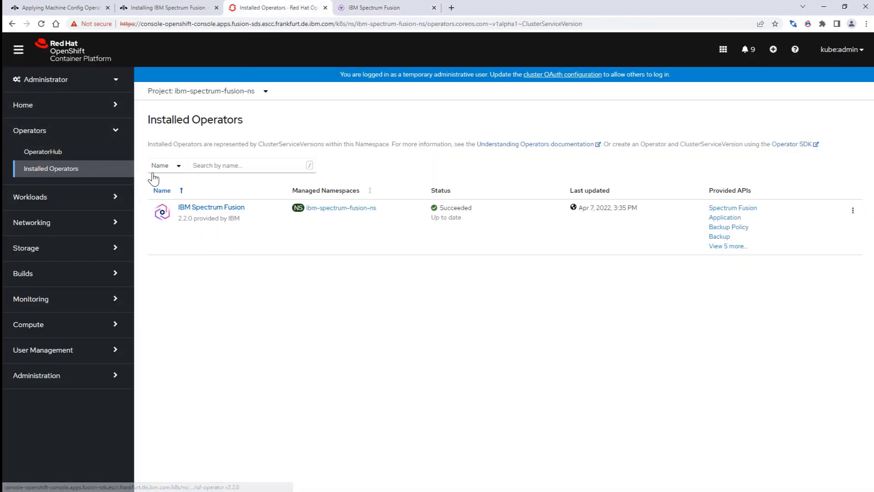
pyautogui.click(219, 208)
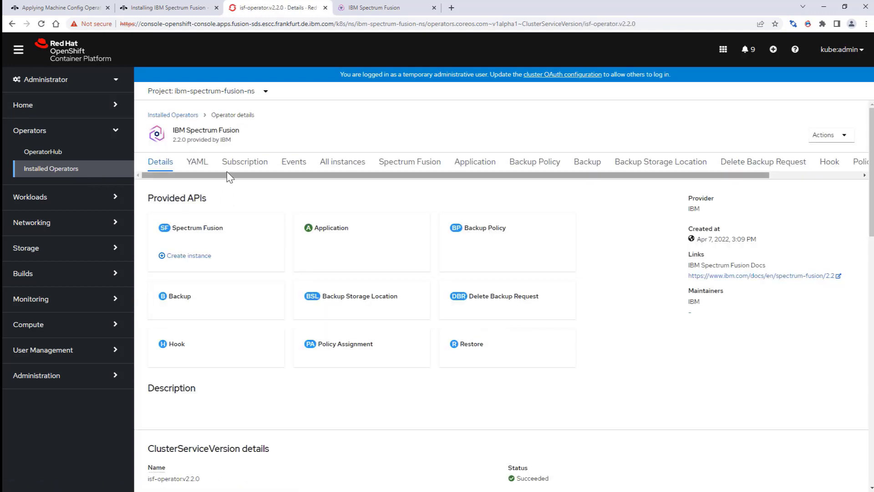
pyautogui.click(243, 162)
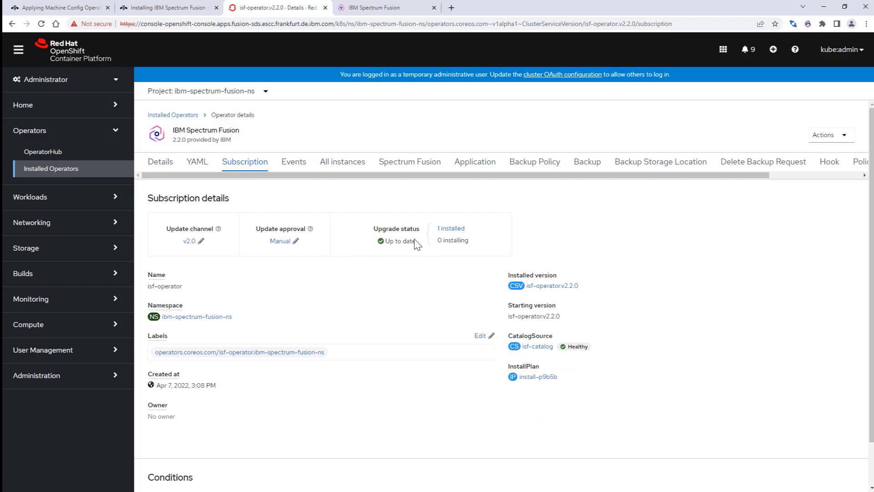
# Return to the IBM Spectrum Fusion console and view its backup policies
pyautogui.click(374, 8)
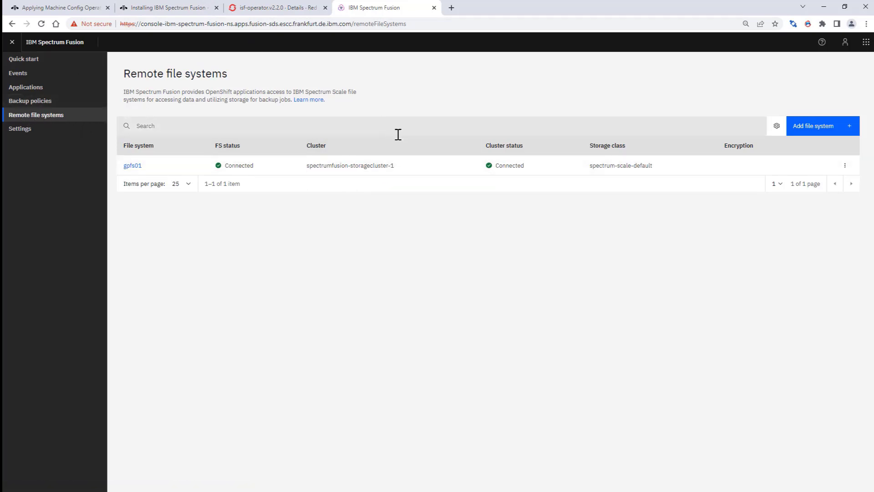
pyautogui.click(44, 105)
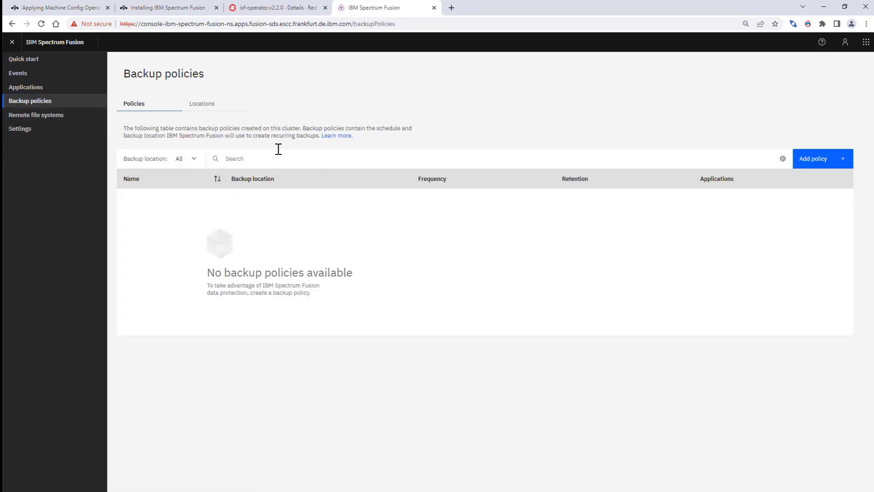